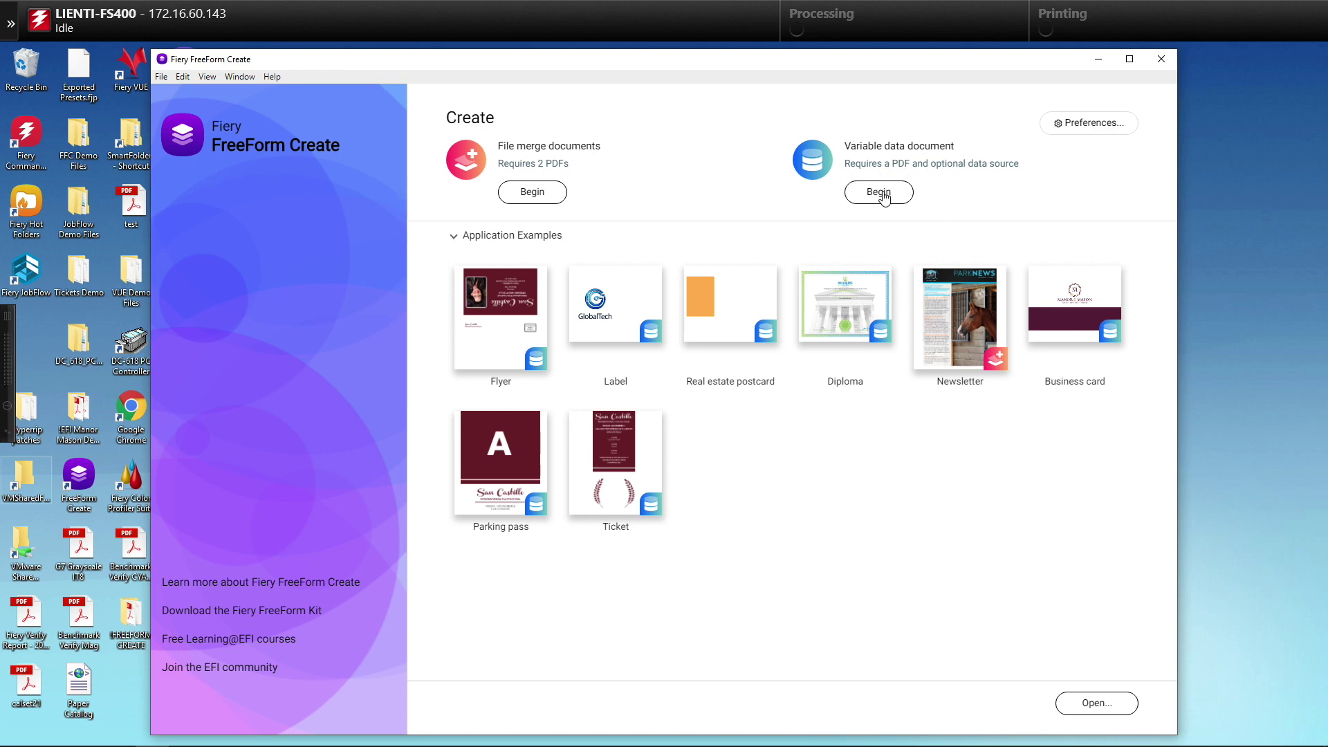
# Create a variable data design from restaurant_takeout_master.pdf with Restaurant Mailing Data.xlsx as its data source.
pyautogui.click(884, 196)
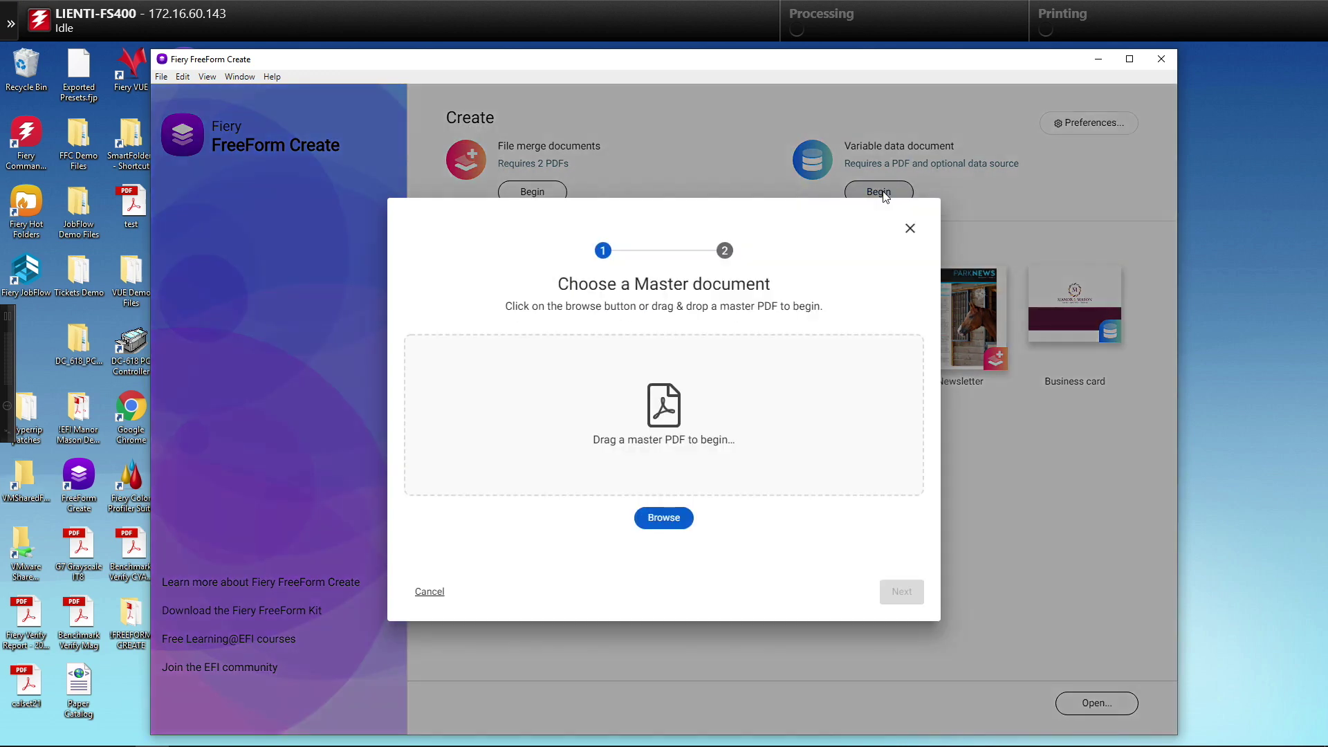
pyautogui.click(666, 526)
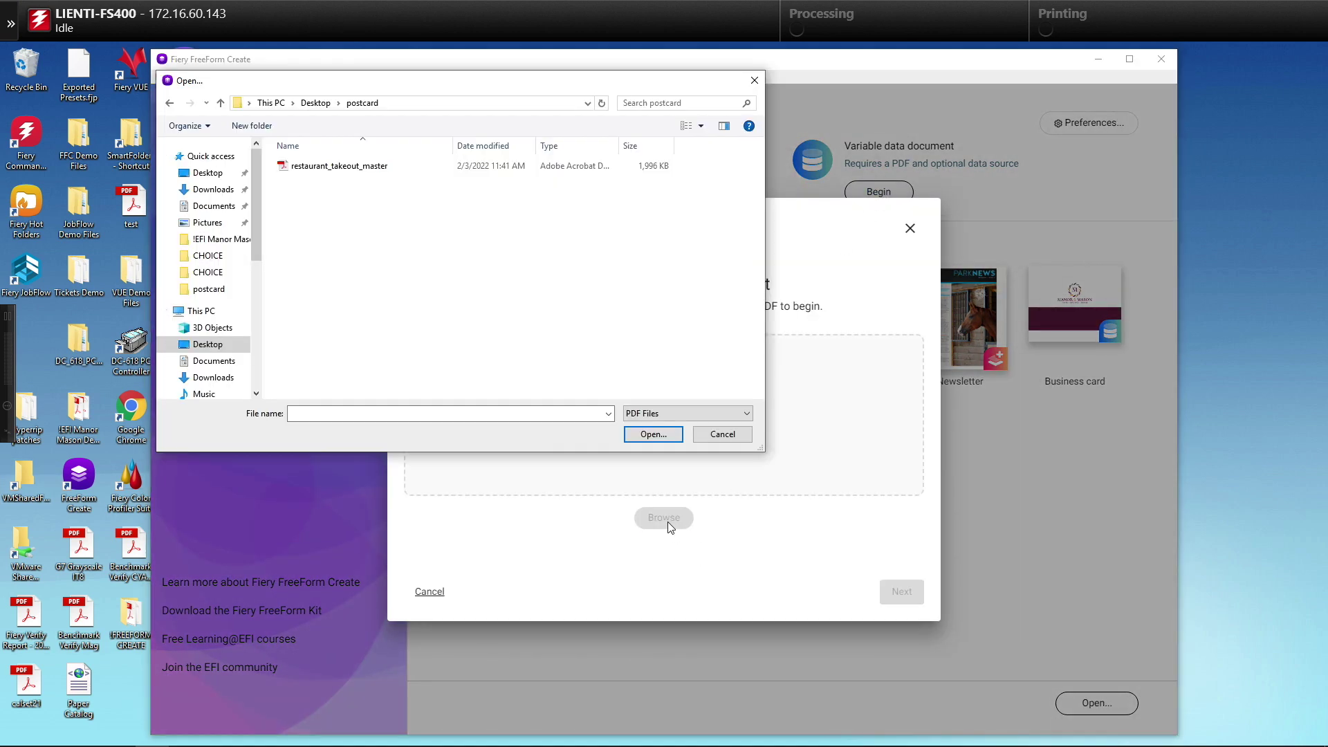
pyautogui.doubleClick(347, 169)
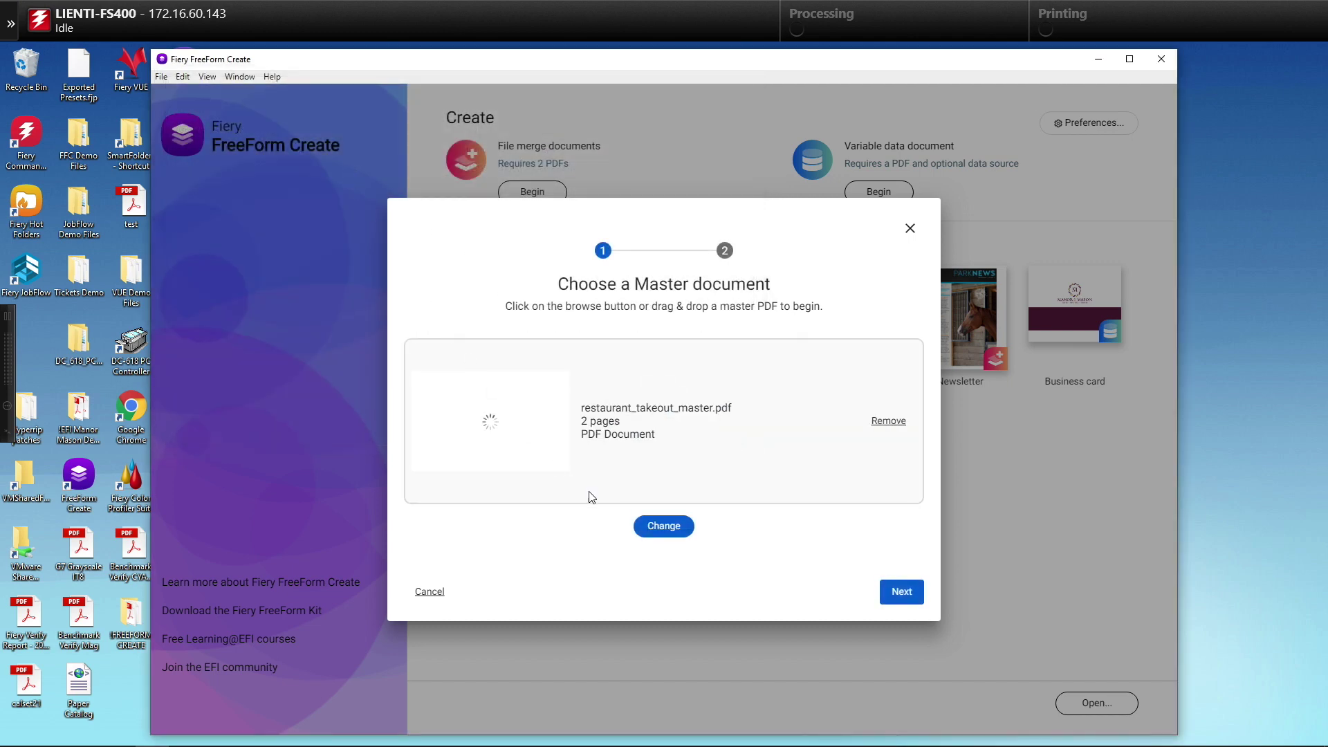
pyautogui.click(902, 592)
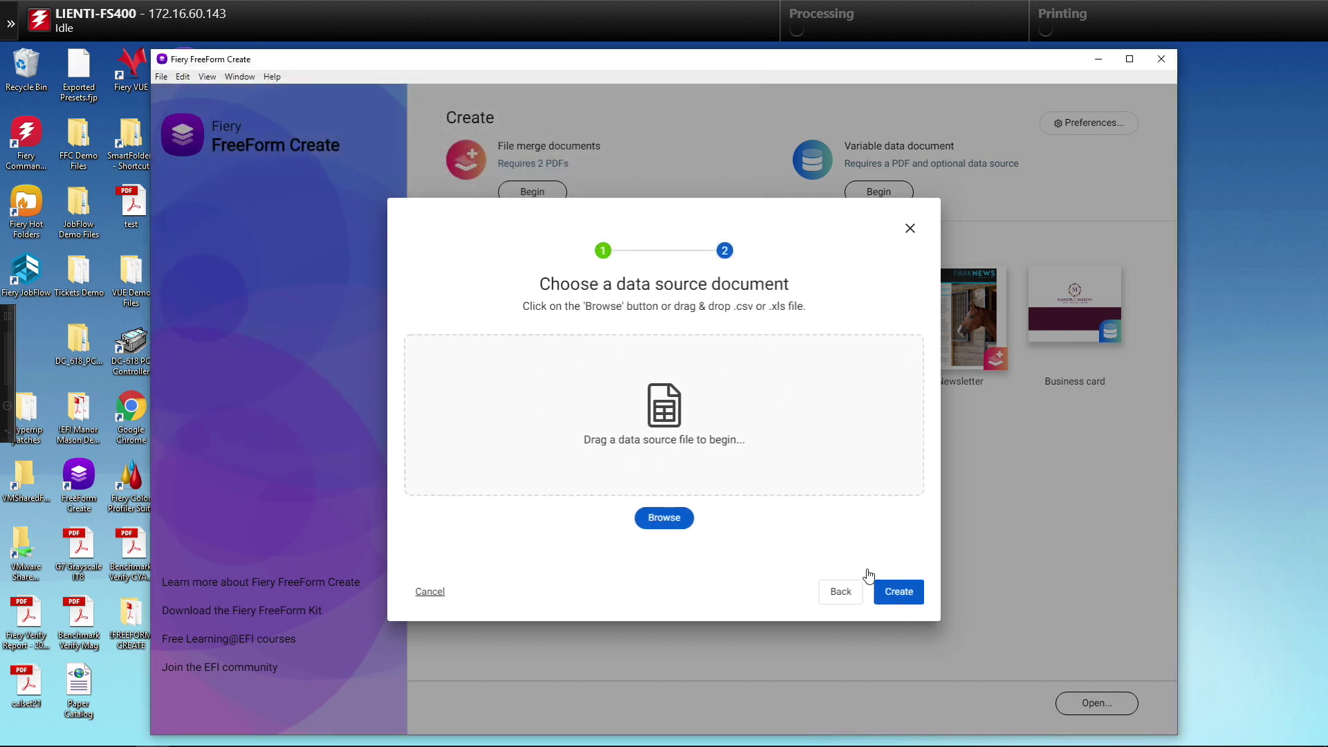
pyautogui.click(666, 517)
pyautogui.doubleClick(339, 165)
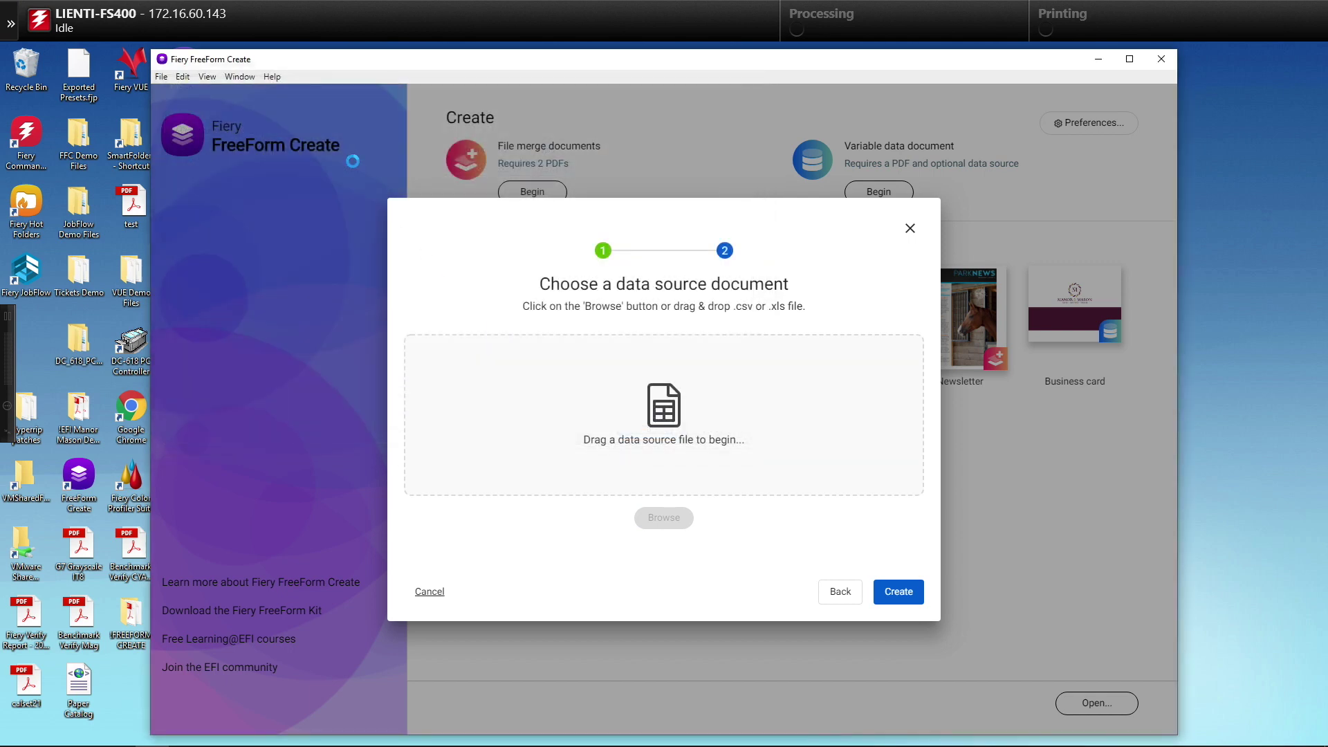
pyautogui.click(900, 592)
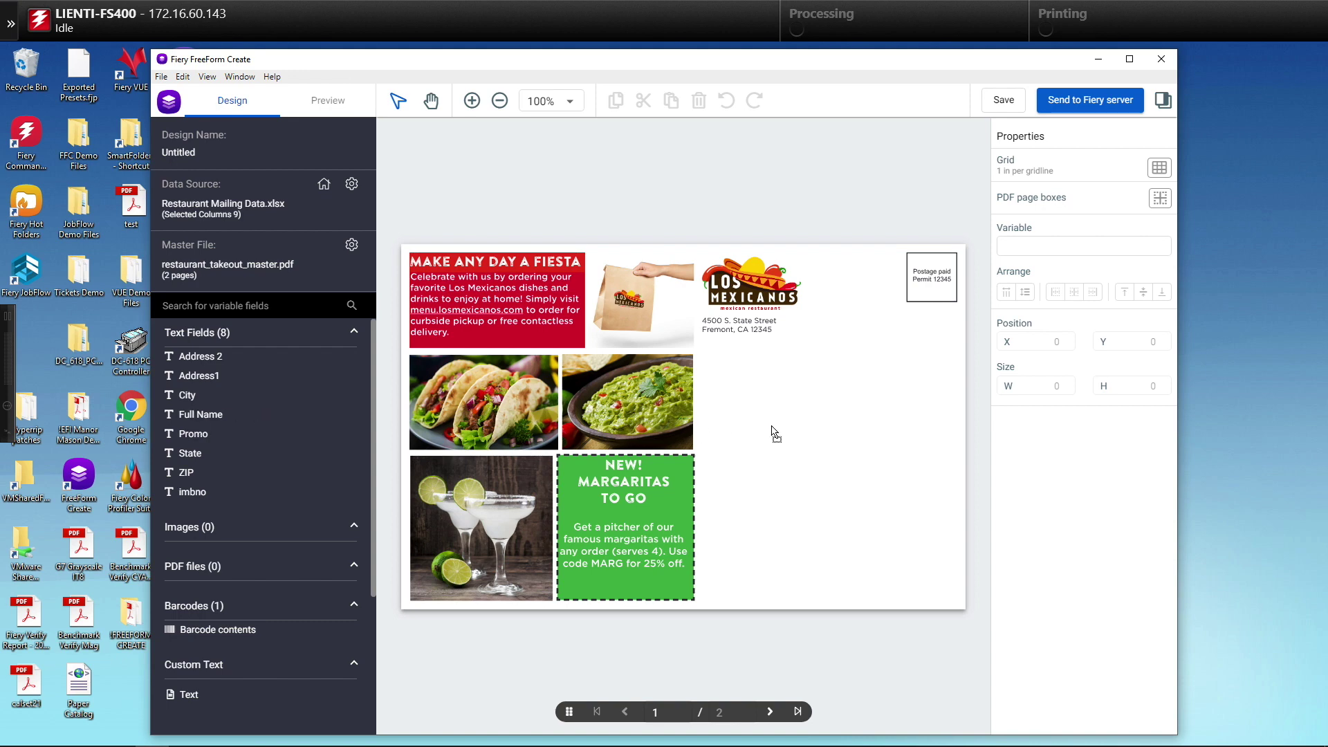
# Place a widened Full Name field on the postcard with Address1 on a second line.
pyautogui.moveTo(774, 433)
pyautogui.mouseDown()
pyautogui.moveTo(750, 450)
pyautogui.moveTo(771, 444)
pyautogui.moveTo(753, 432)
pyautogui.mouseUp()
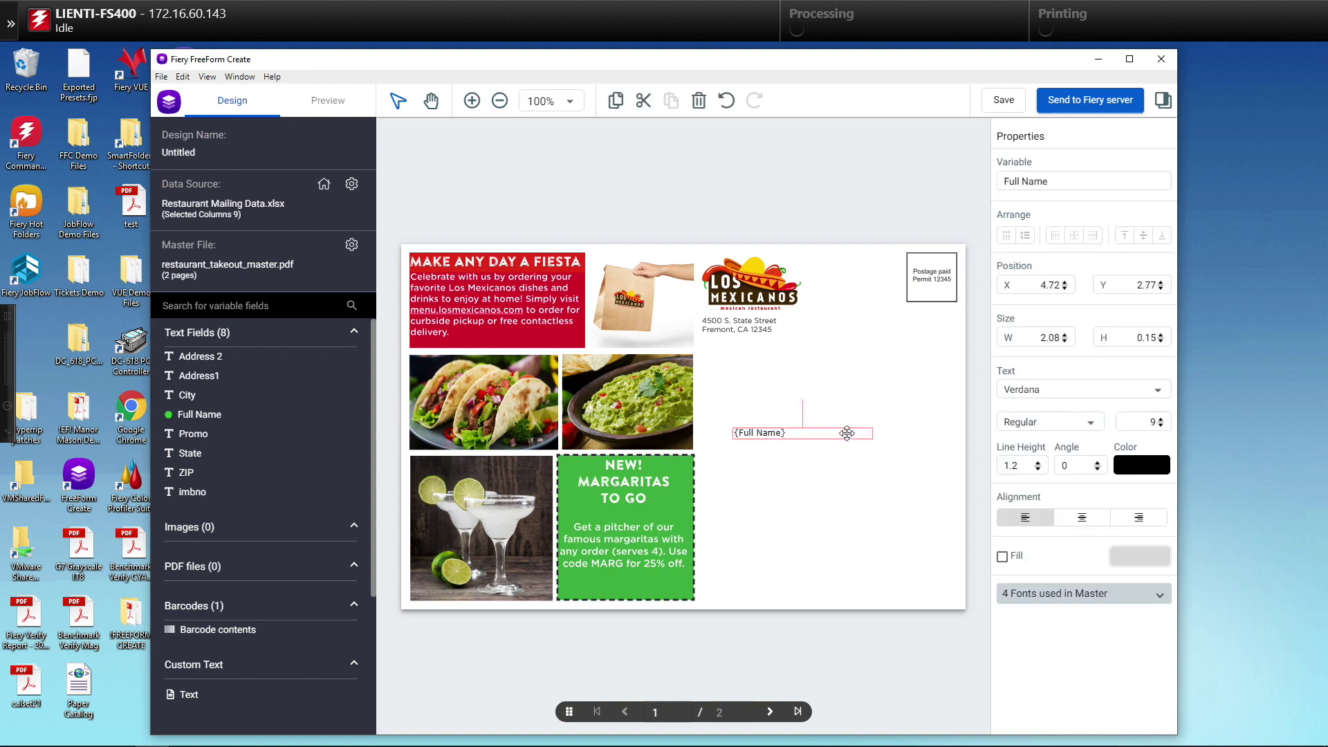
pyautogui.moveTo(848, 433); pyautogui.dragTo(934, 434)
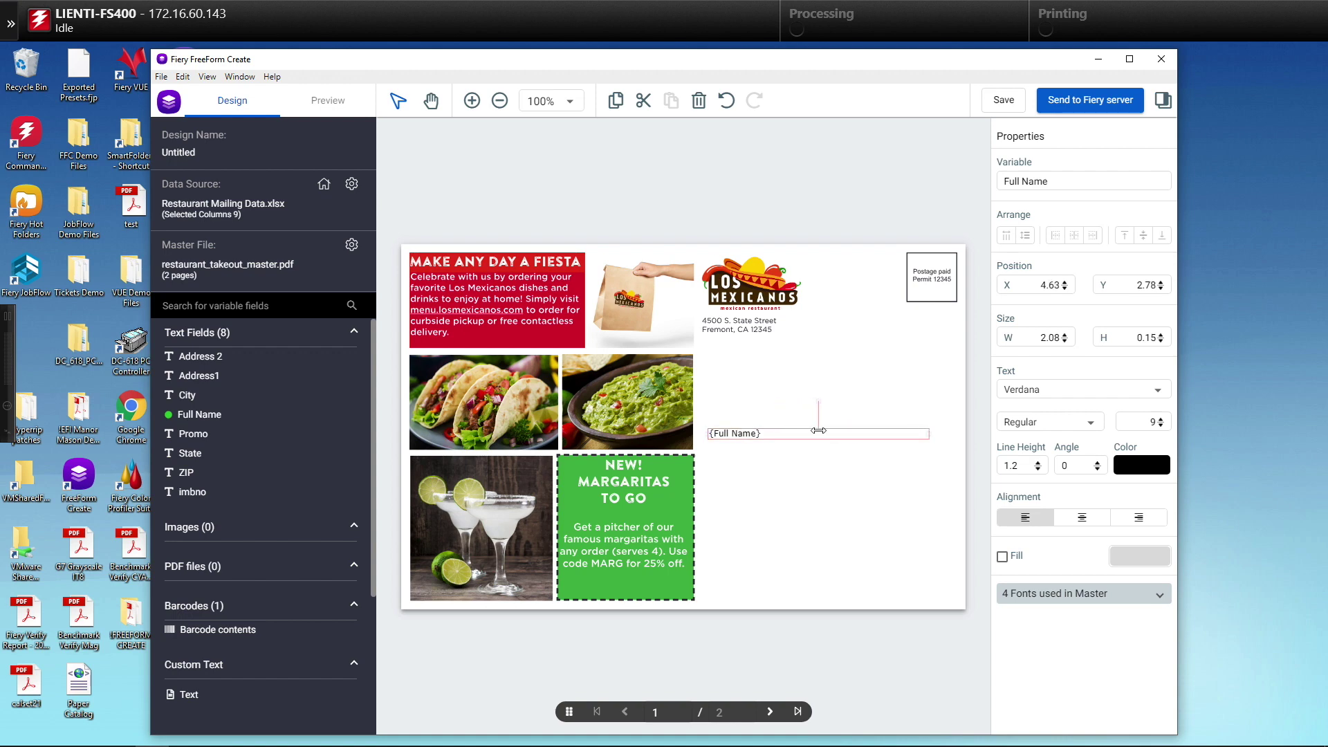
pyautogui.moveTo(800, 434); pyautogui.dragTo(805, 434)
pyautogui.click(796, 434)
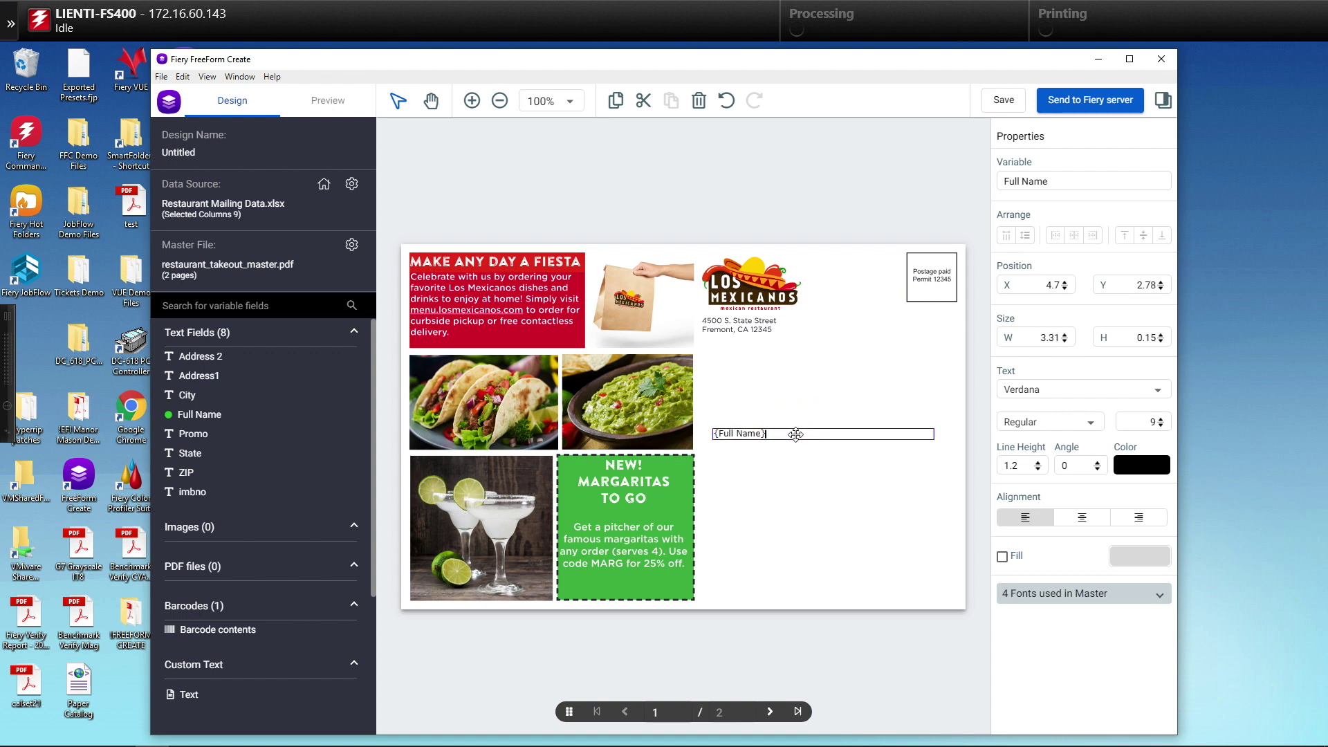
pyautogui.press('Return')
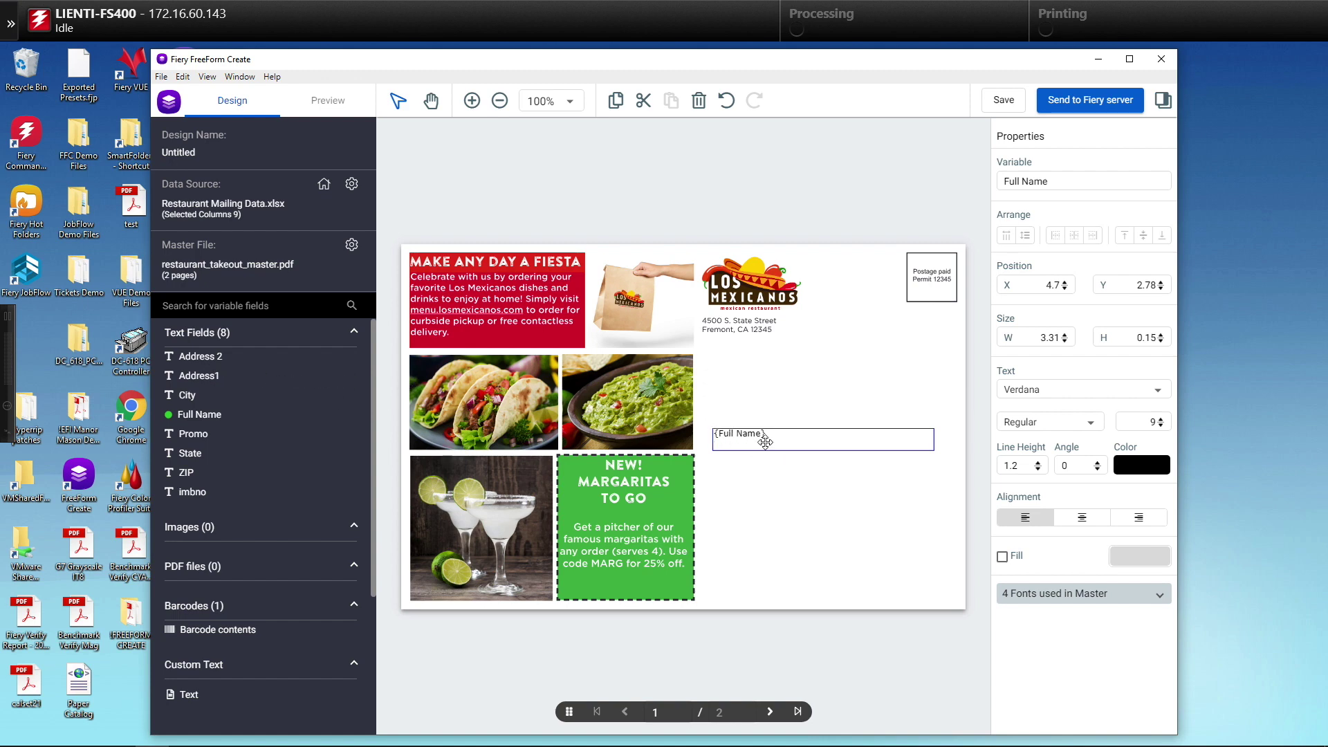
pyautogui.moveTo(788, 442); pyautogui.dragTo(788, 442)
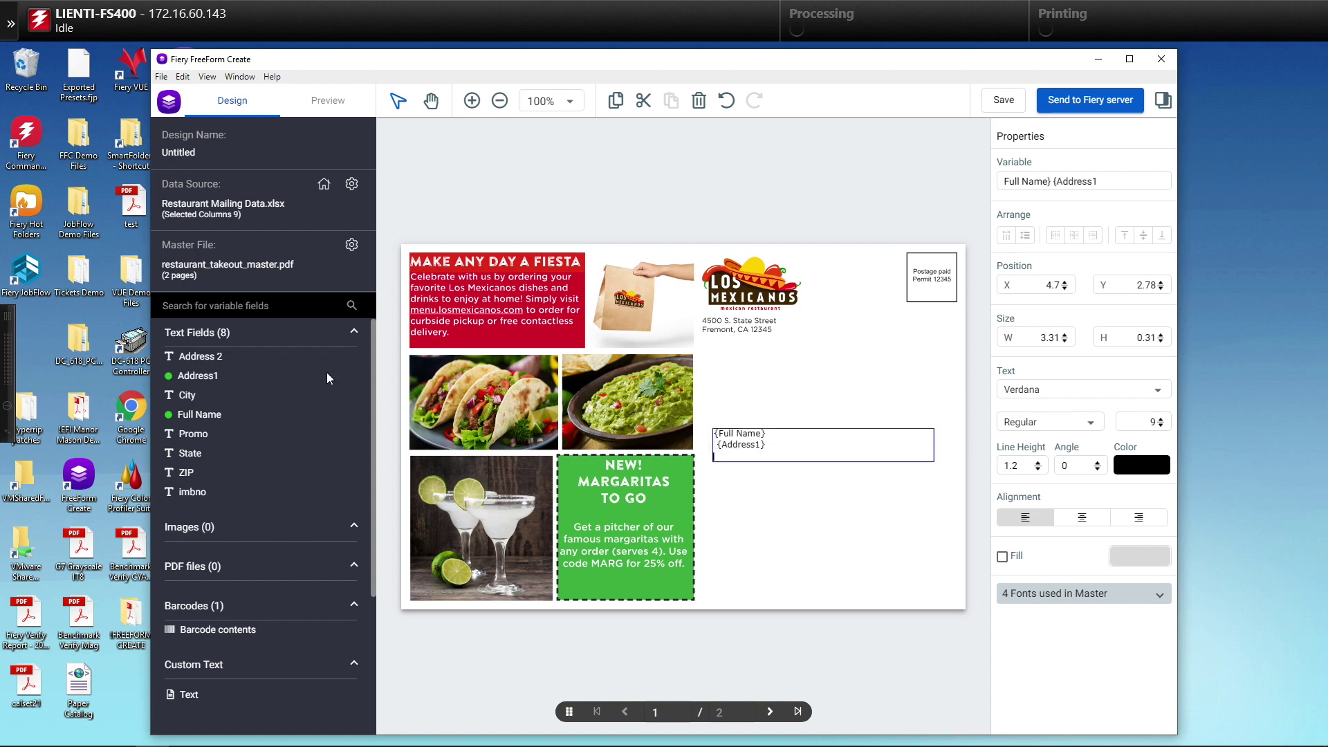
# Add Address 2 and '{City}, {State} {ZIP}' lines, remove leading spaces, and nudge the block.
pyautogui.moveTo(197, 352); pyautogui.dragTo(799, 455)
pyautogui.press('Return')
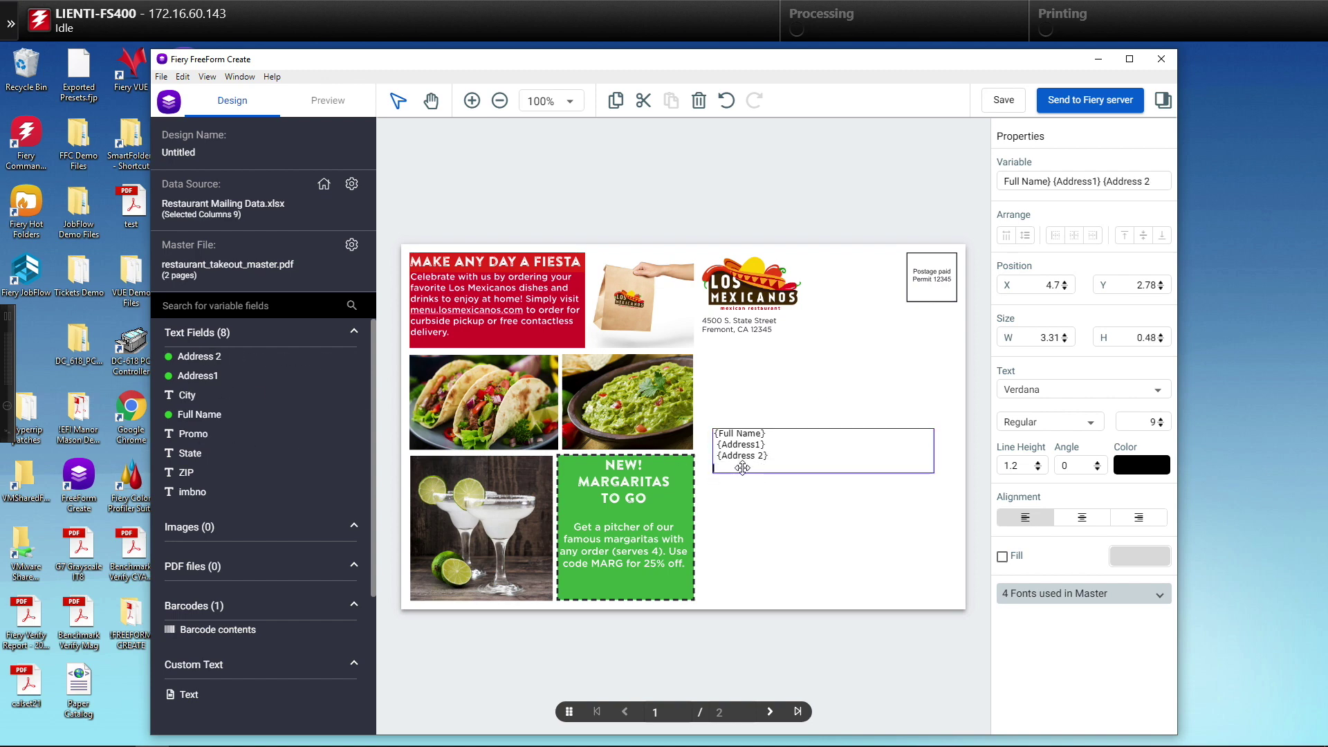
pyautogui.write('{City}')
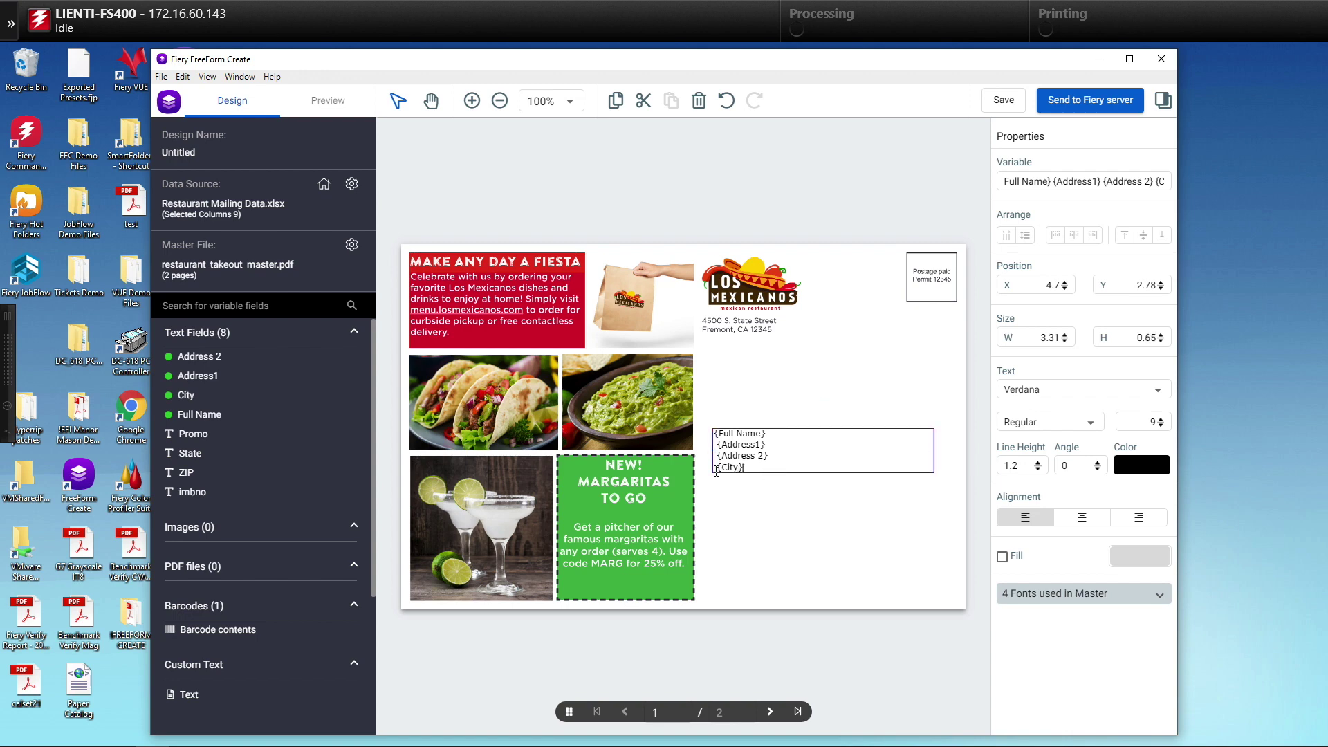
pyautogui.write(',')
pyautogui.moveTo(190, 451); pyautogui.dragTo(771, 466)
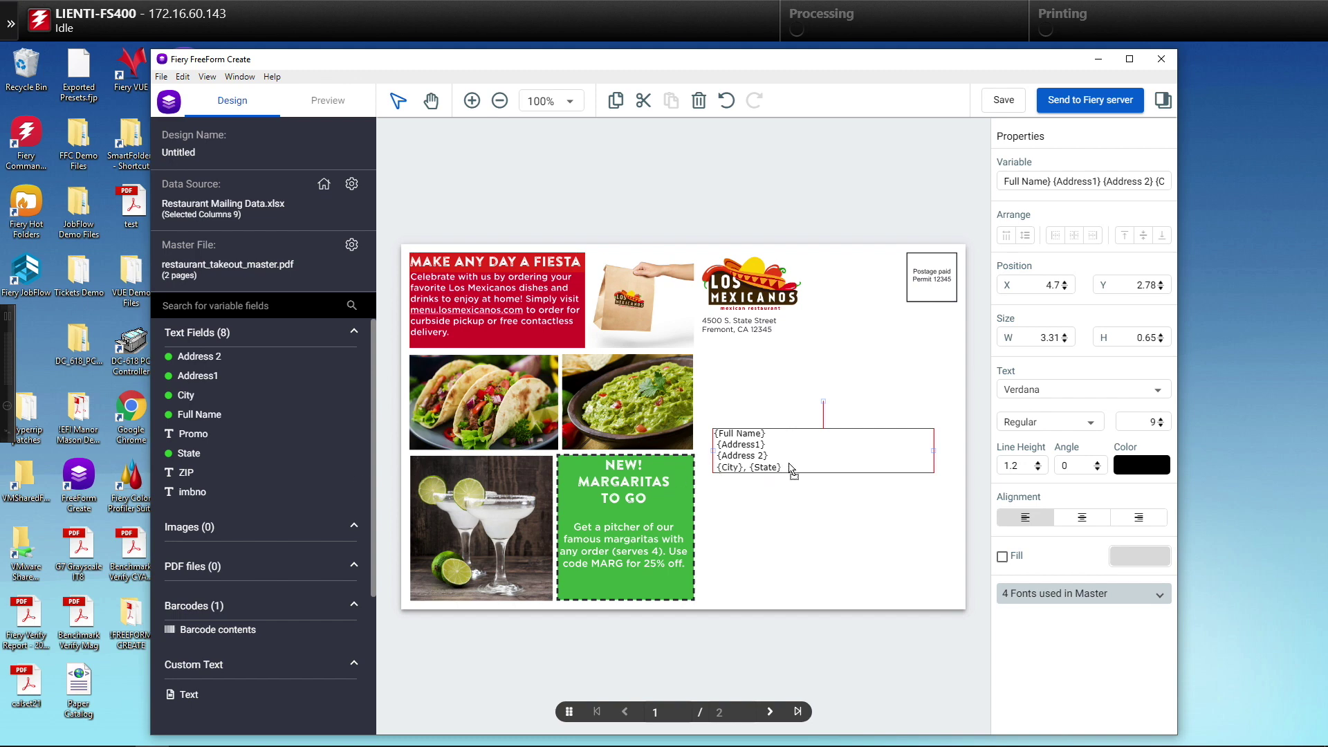
pyautogui.moveTo(739, 456); pyautogui.dragTo(737, 456)
pyautogui.click(716, 449)
pyautogui.press('Delete')
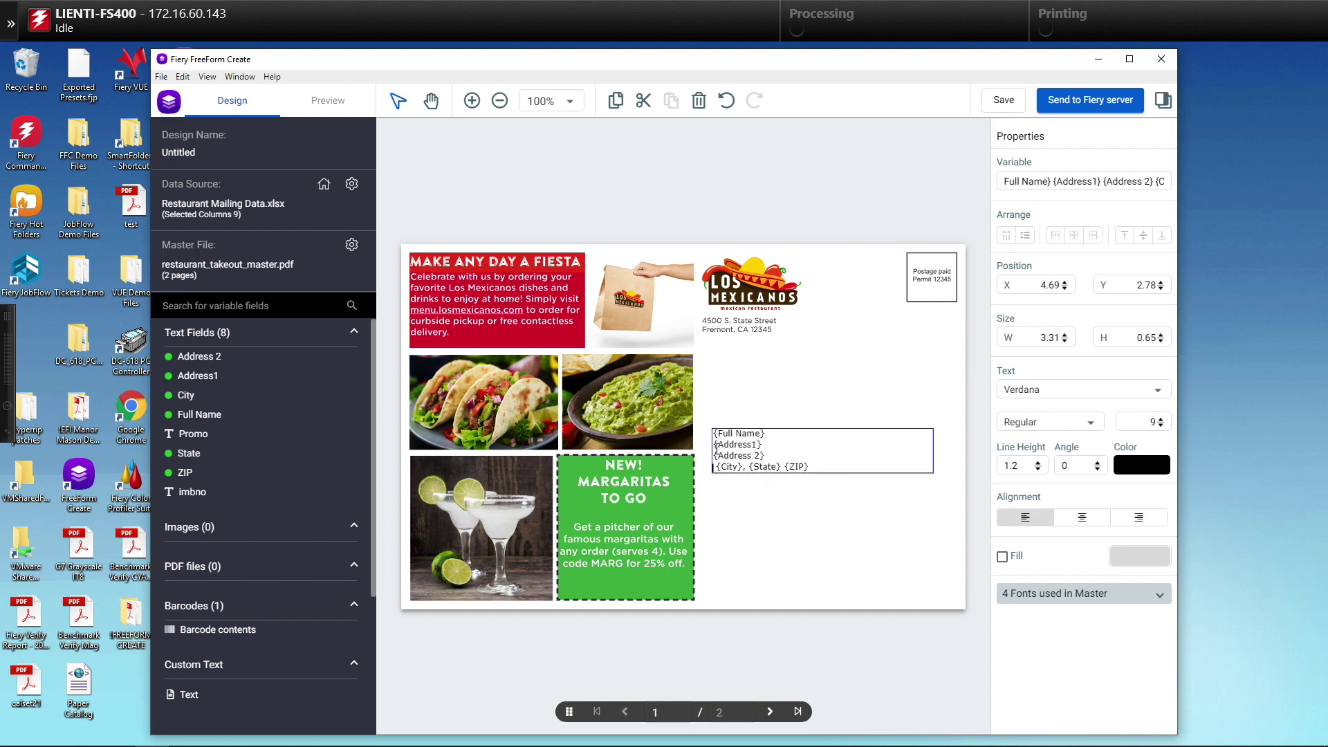
pyautogui.press('Delete')
pyautogui.moveTo(754, 461); pyautogui.dragTo(750, 468)
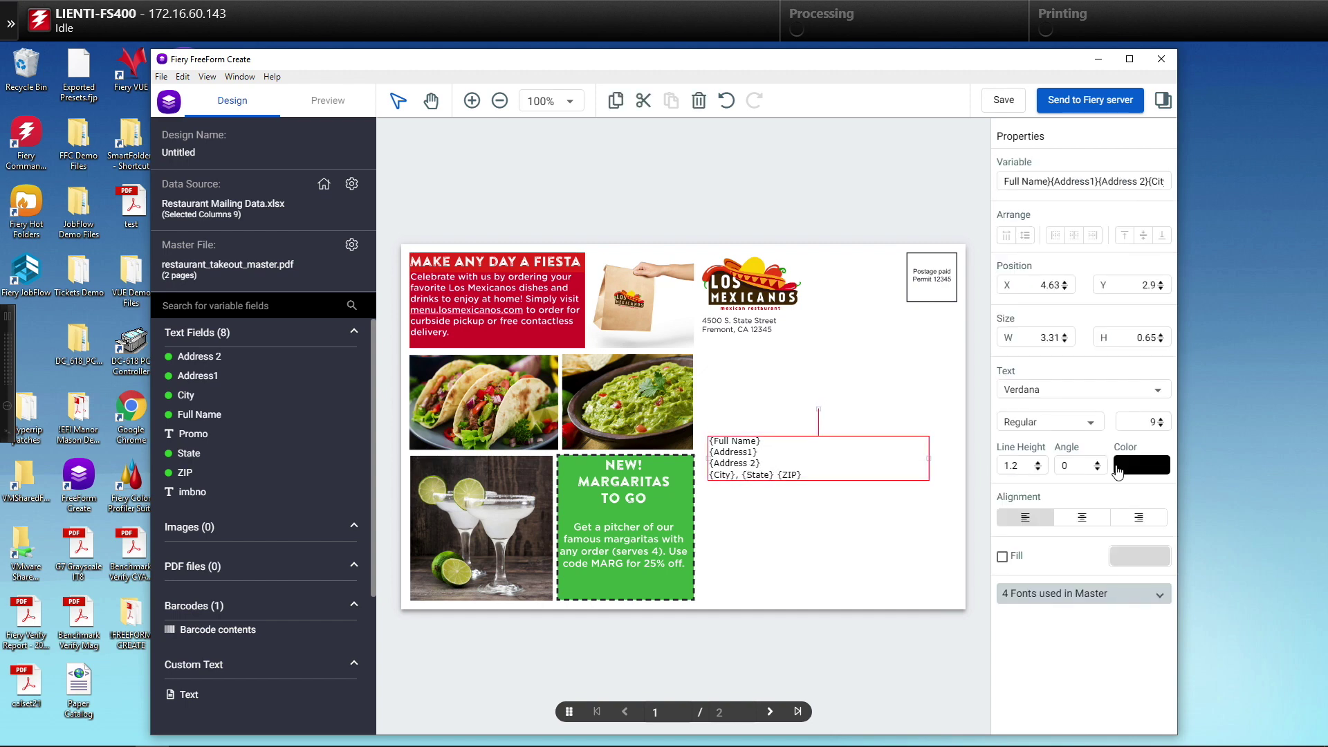
pyautogui.click(1031, 465)
# Place a barcode field below the address block and set its type to USPS Intelligent Mail.
pyautogui.click(901, 393)
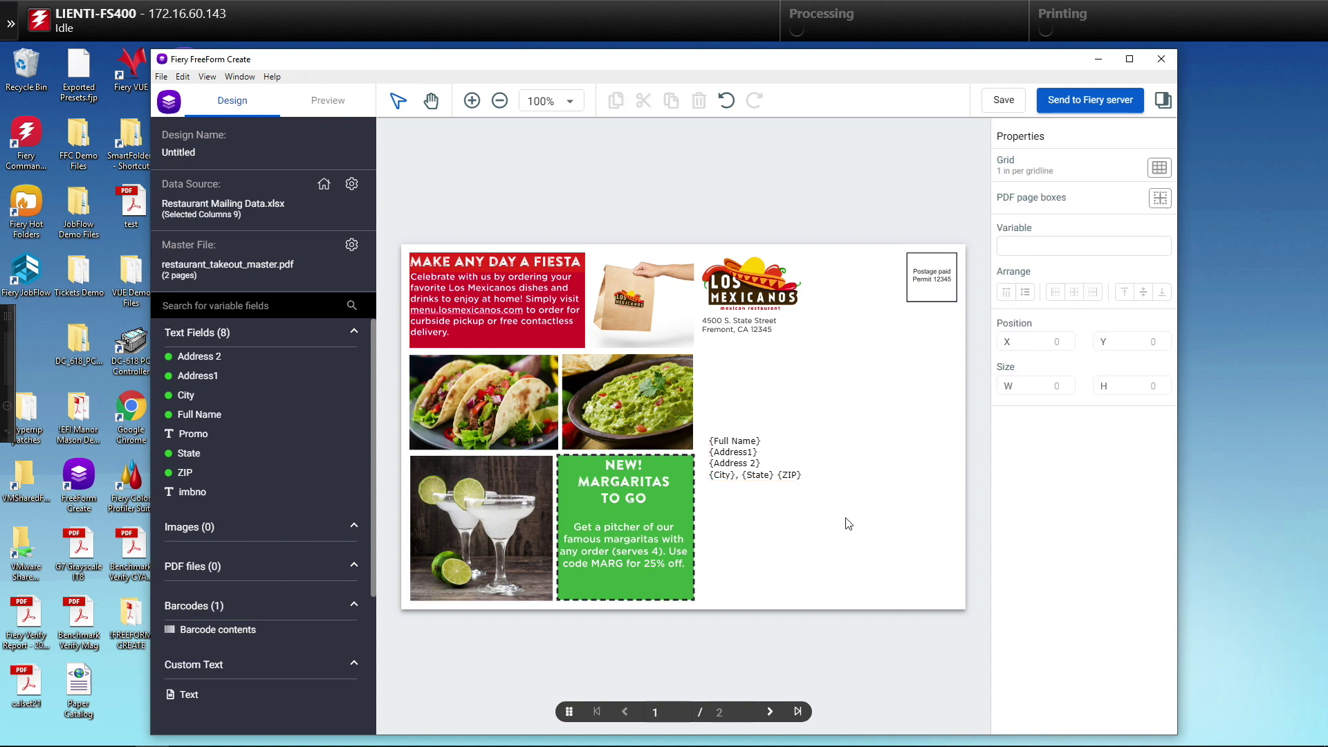
pyautogui.moveTo(211, 630); pyautogui.dragTo(726, 505)
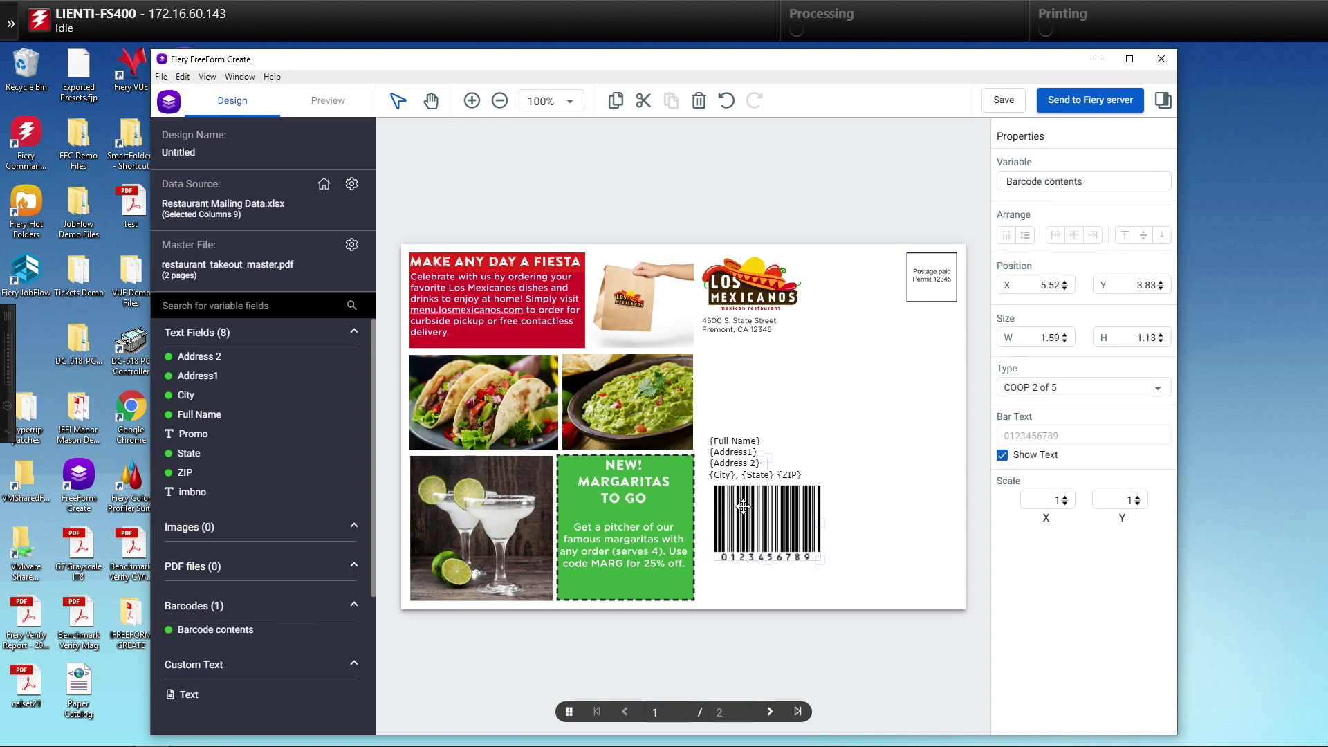
pyautogui.click(1105, 395)
pyautogui.scroll(-15, 1104, 421)
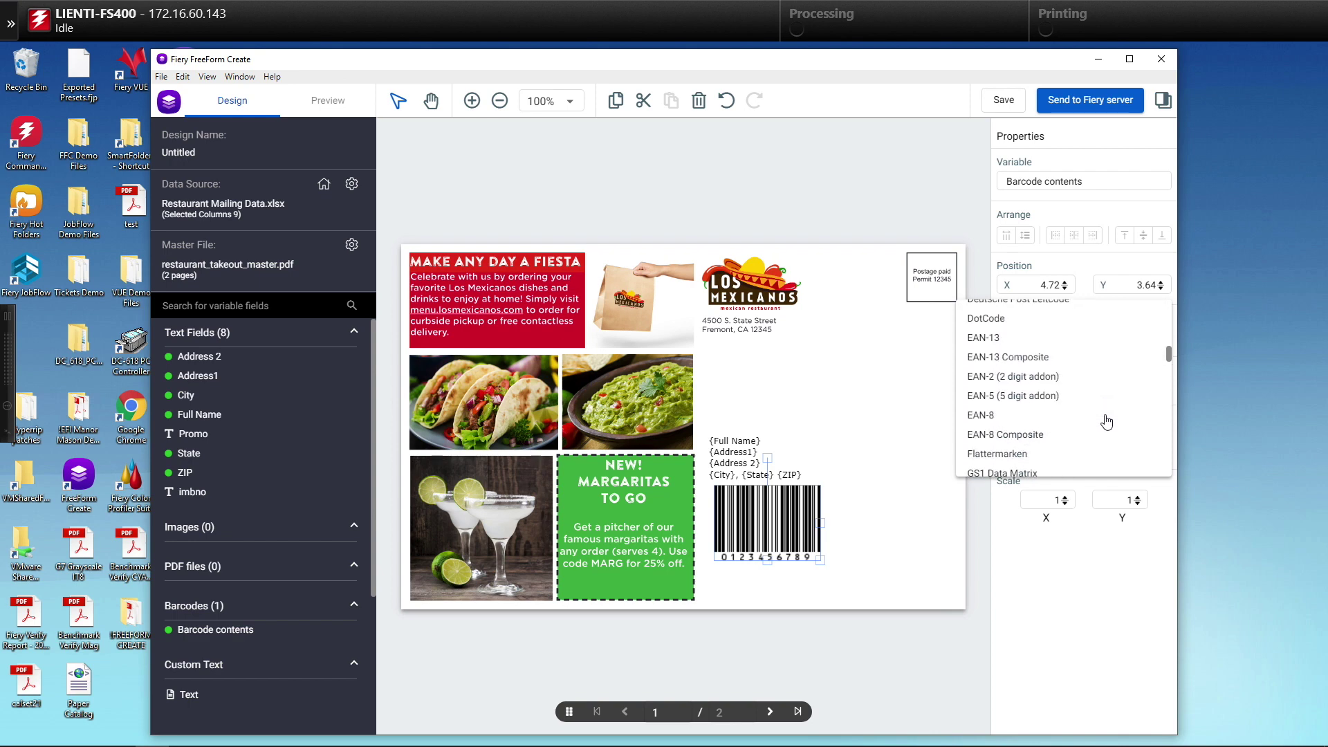
pyautogui.click(1046, 428)
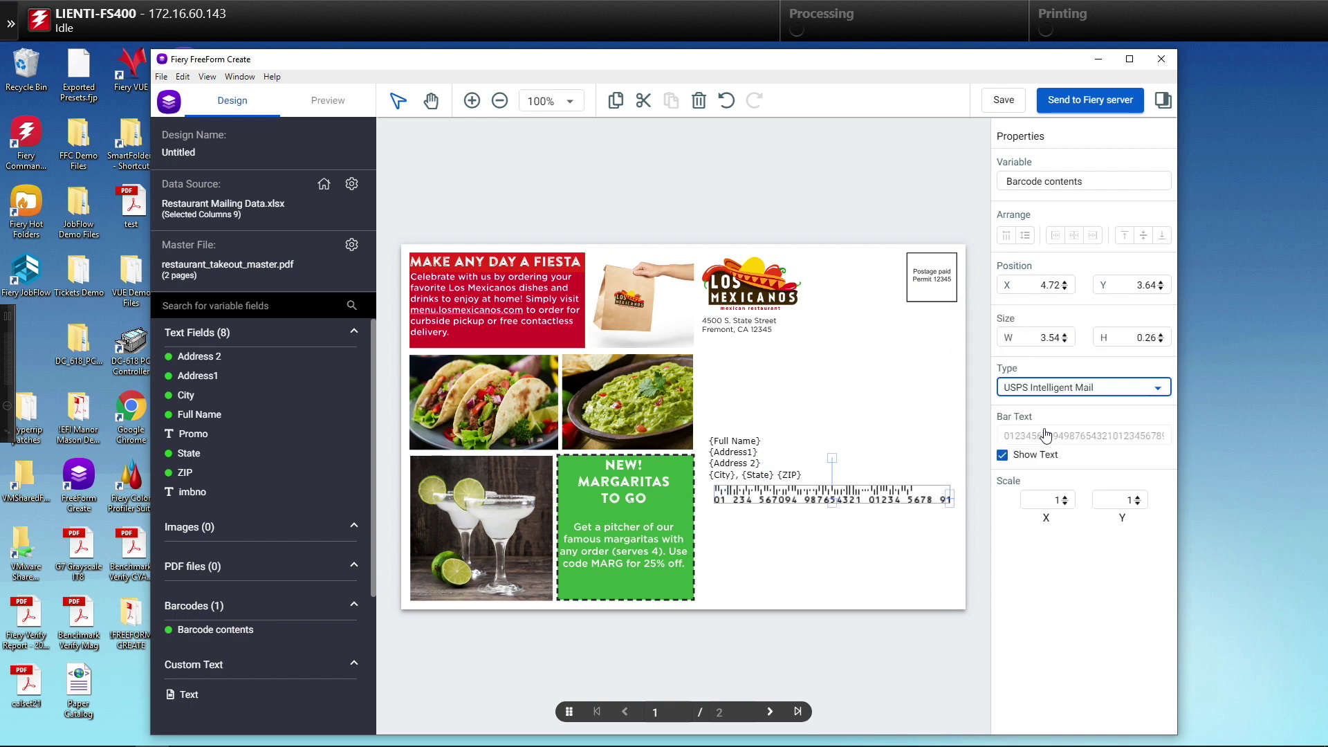
# Nudge the barcode left to X 4.65 and turn off Show Text.
pyautogui.moveTo(882, 498); pyautogui.dragTo(878, 498)
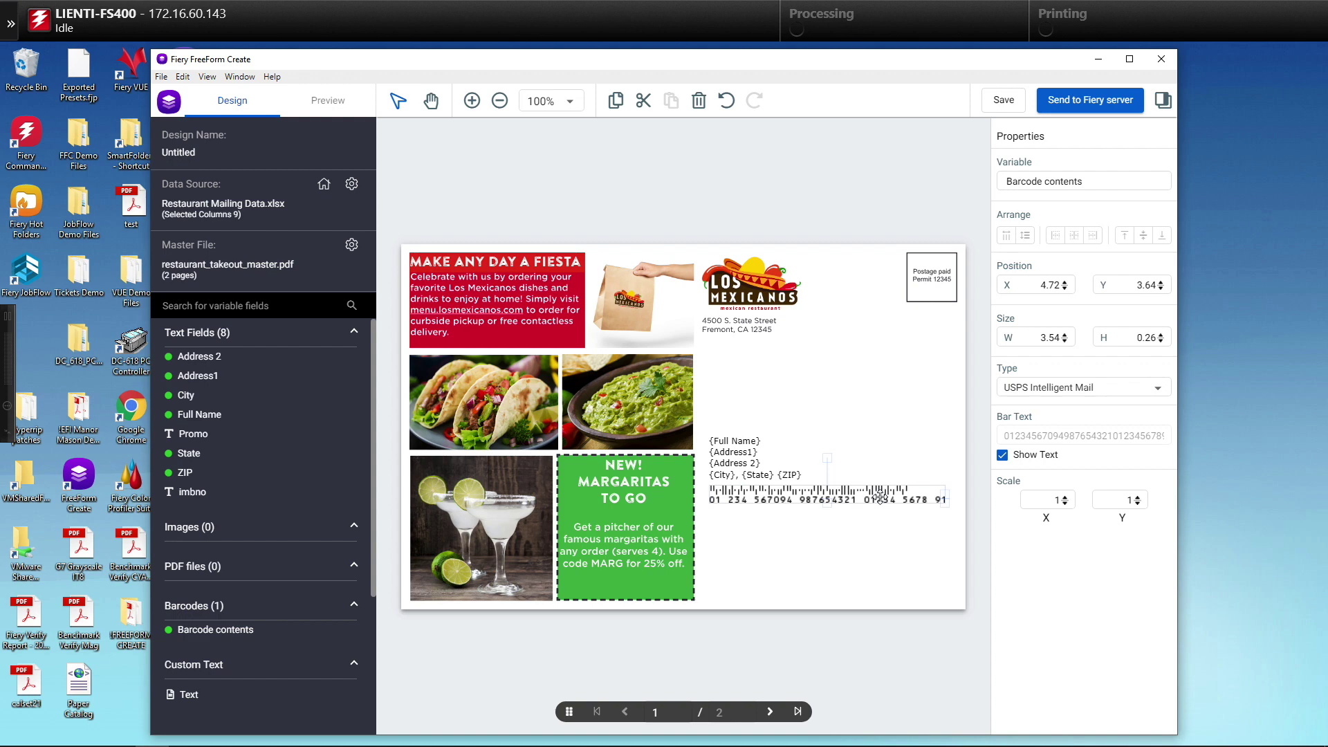
pyautogui.click(1003, 456)
pyautogui.click(1004, 458)
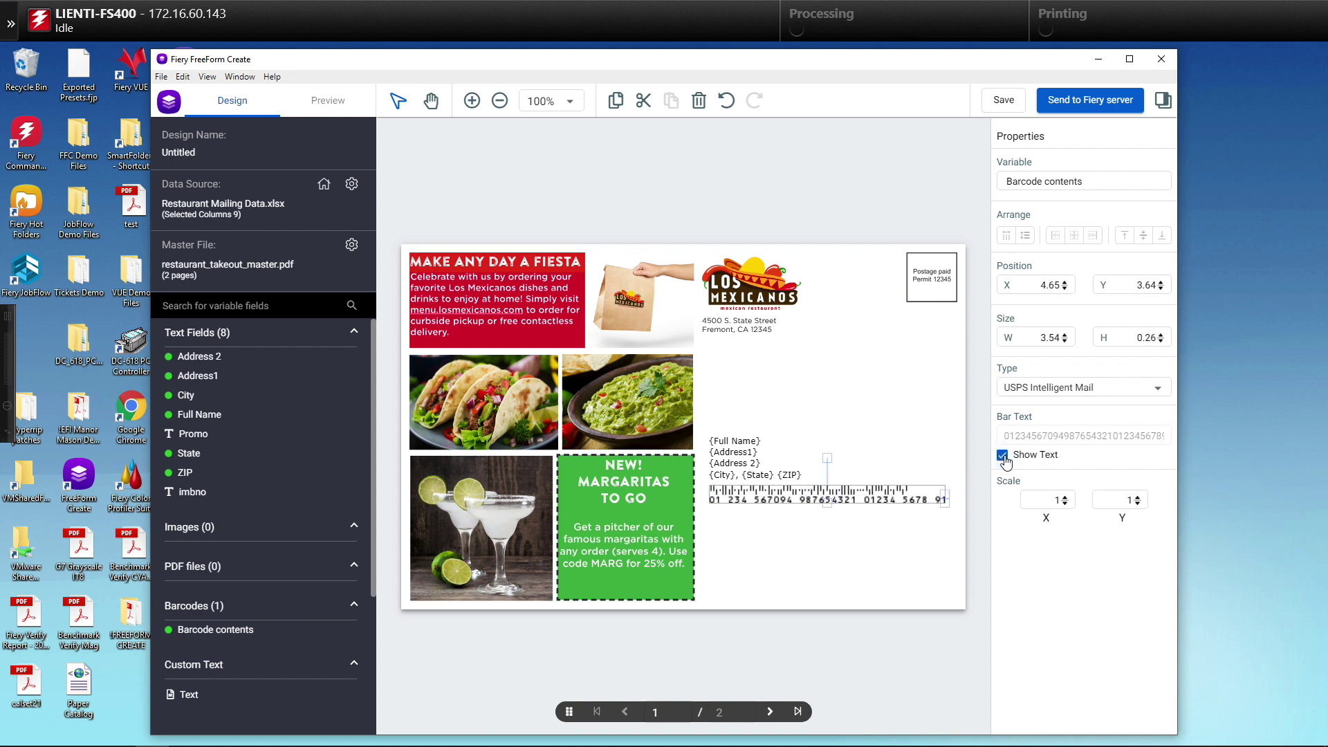
pyautogui.click(1004, 457)
pyautogui.click(875, 405)
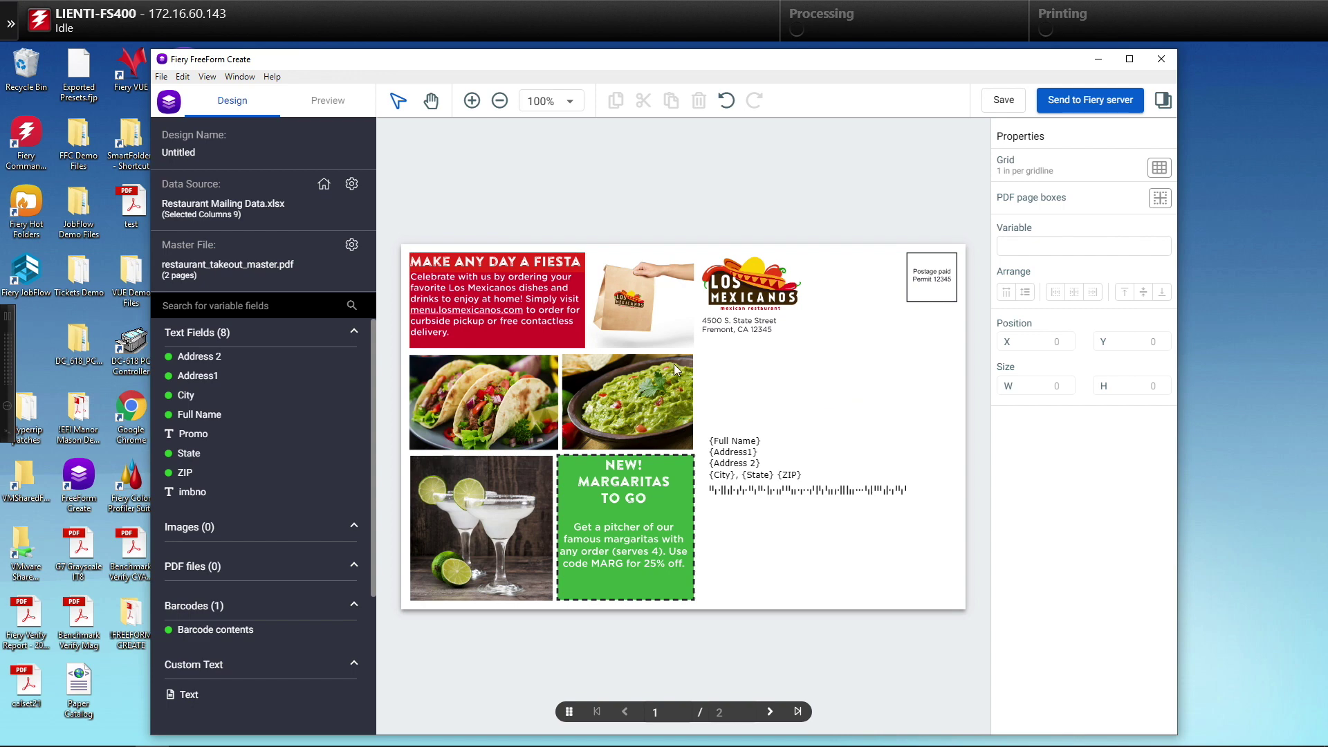
pyautogui.click(326, 102)
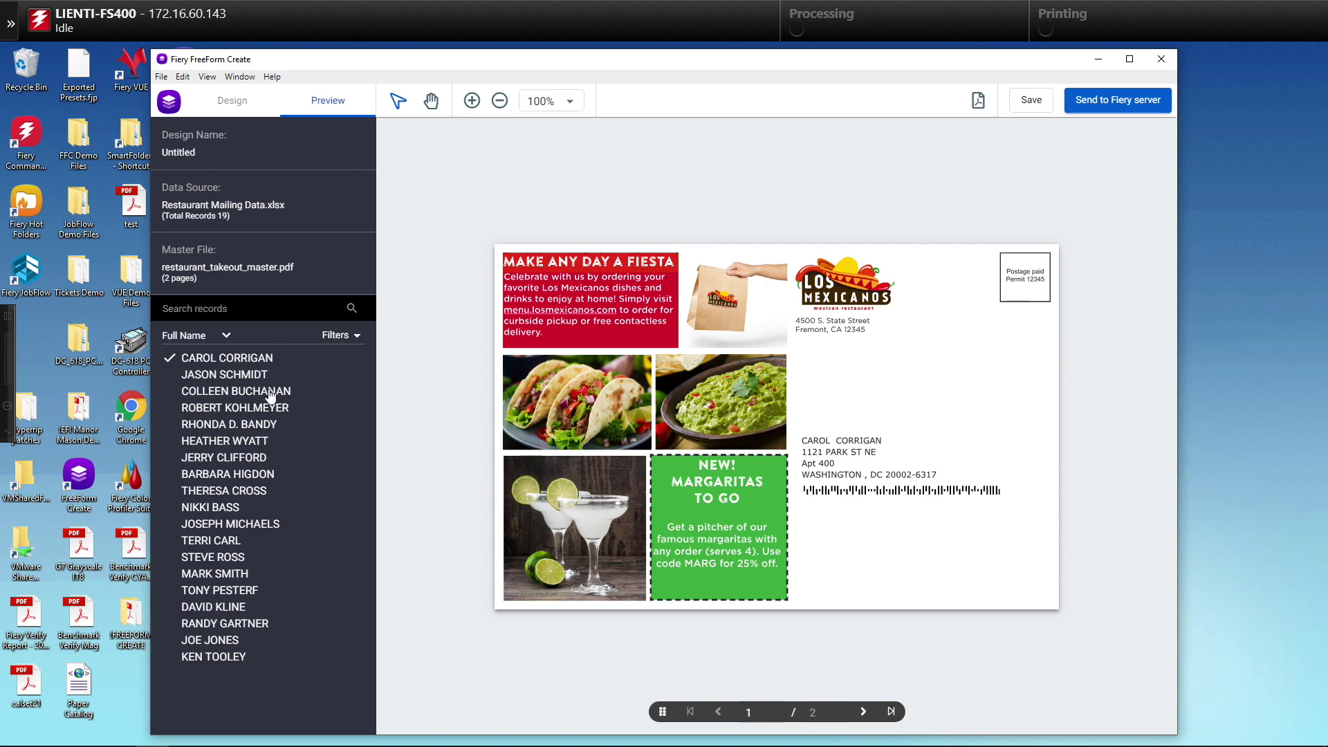
# Preview the second and third mailing records' merged addresses and barcodes.
pyautogui.click(251, 372)
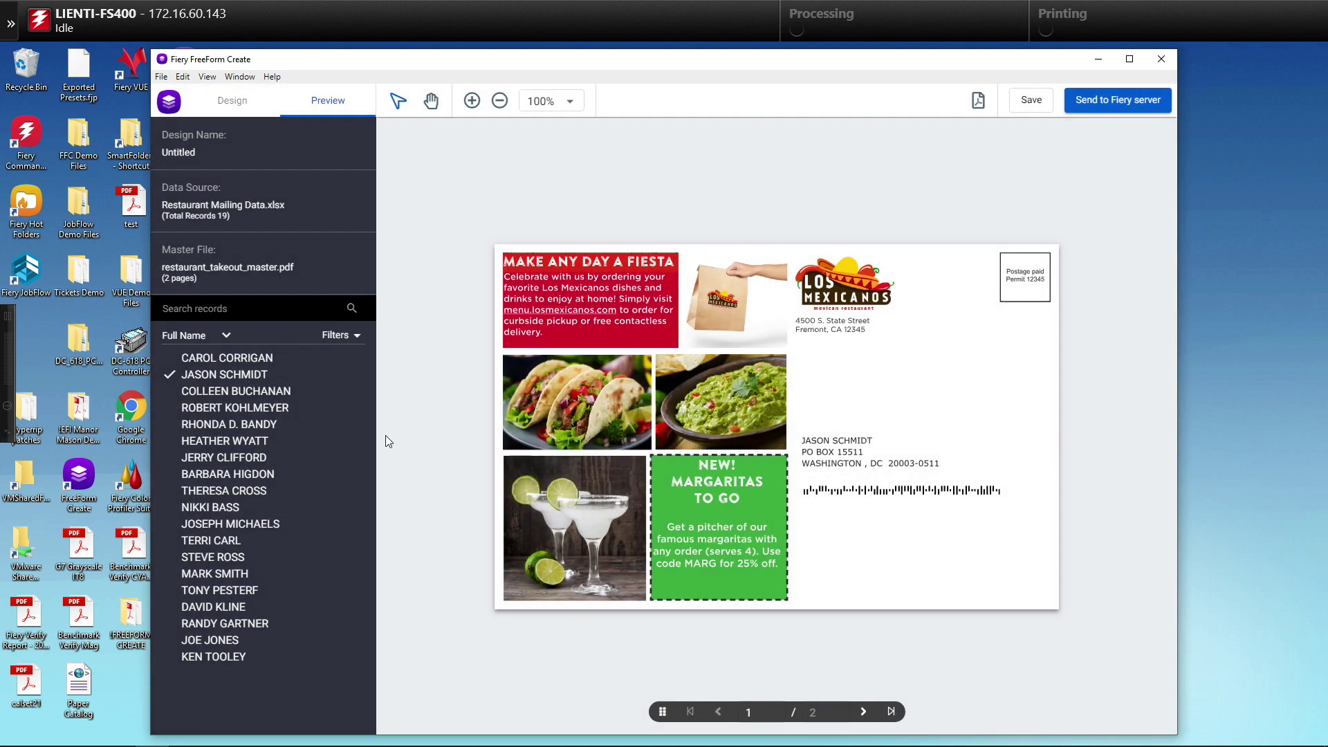
pyautogui.click(270, 392)
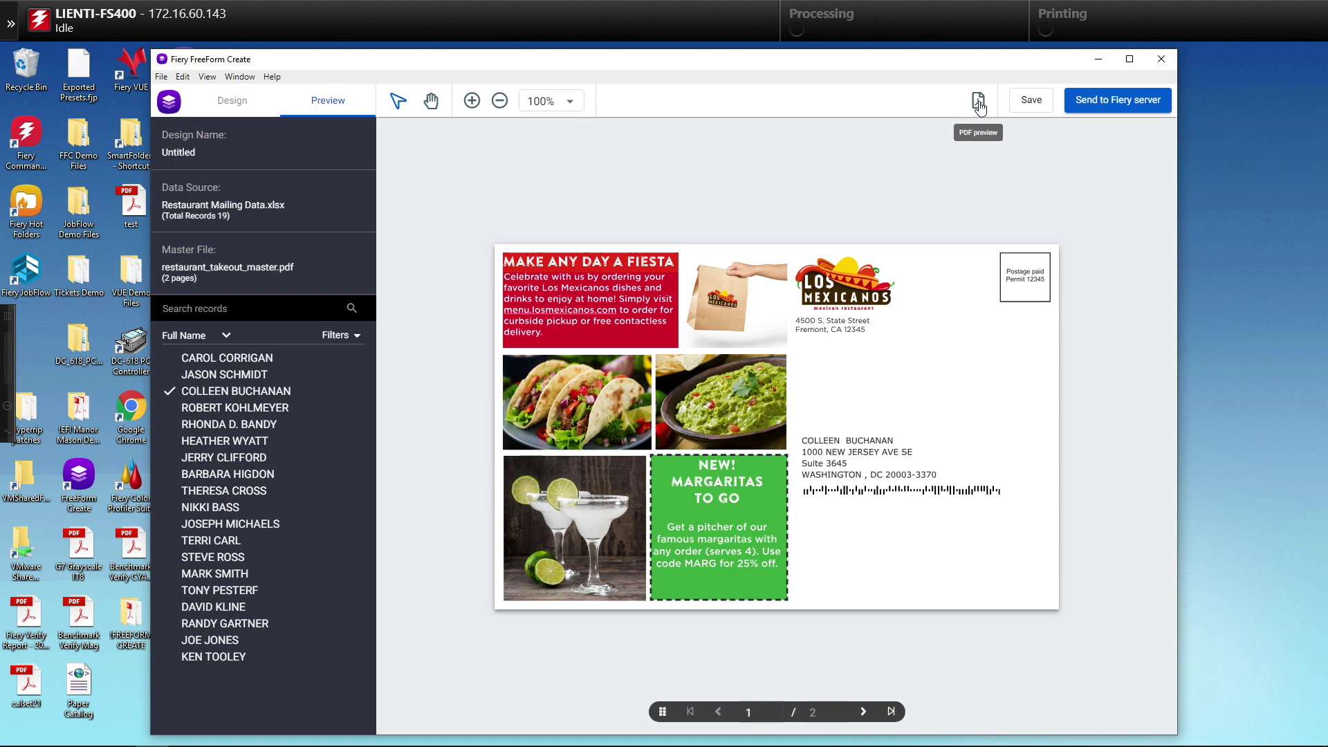
# Save the design with the file name 'restaurant postcard'.
pyautogui.click(1027, 103)
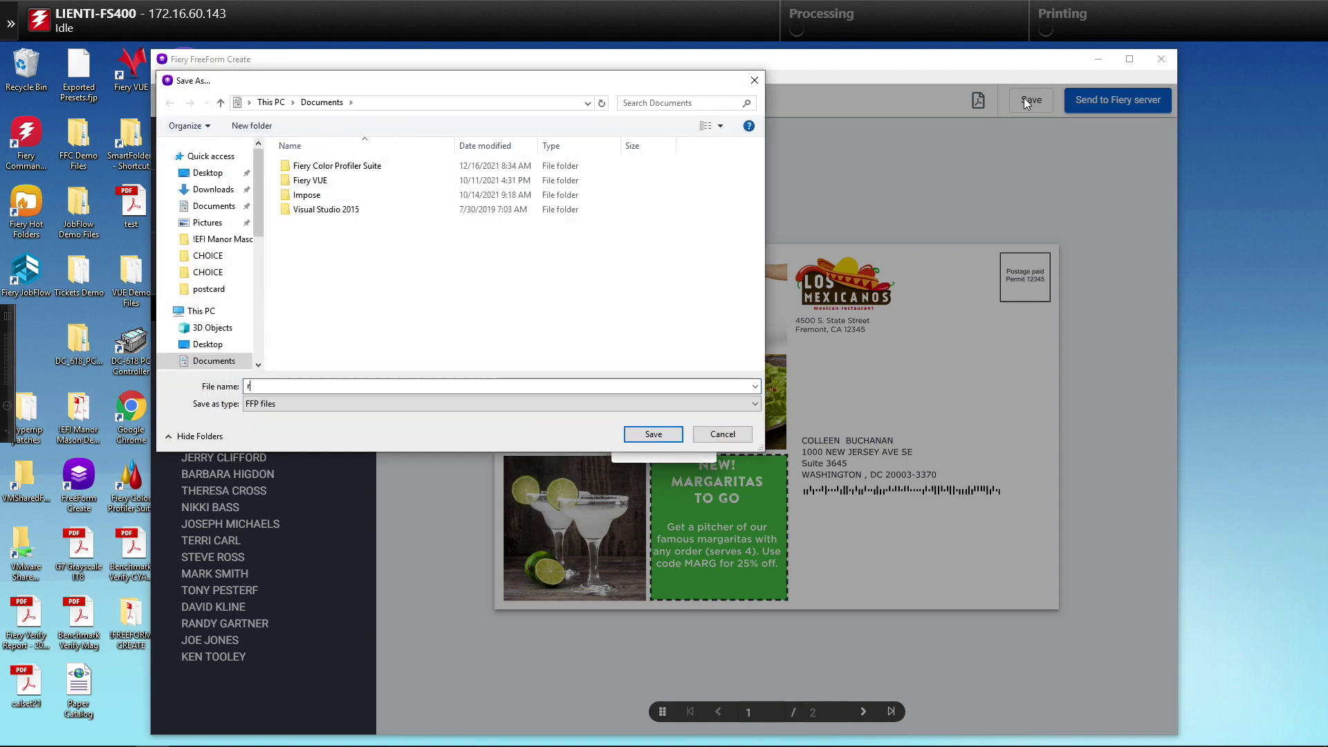
pyautogui.write('restaurant postcard')
pyautogui.click(654, 435)
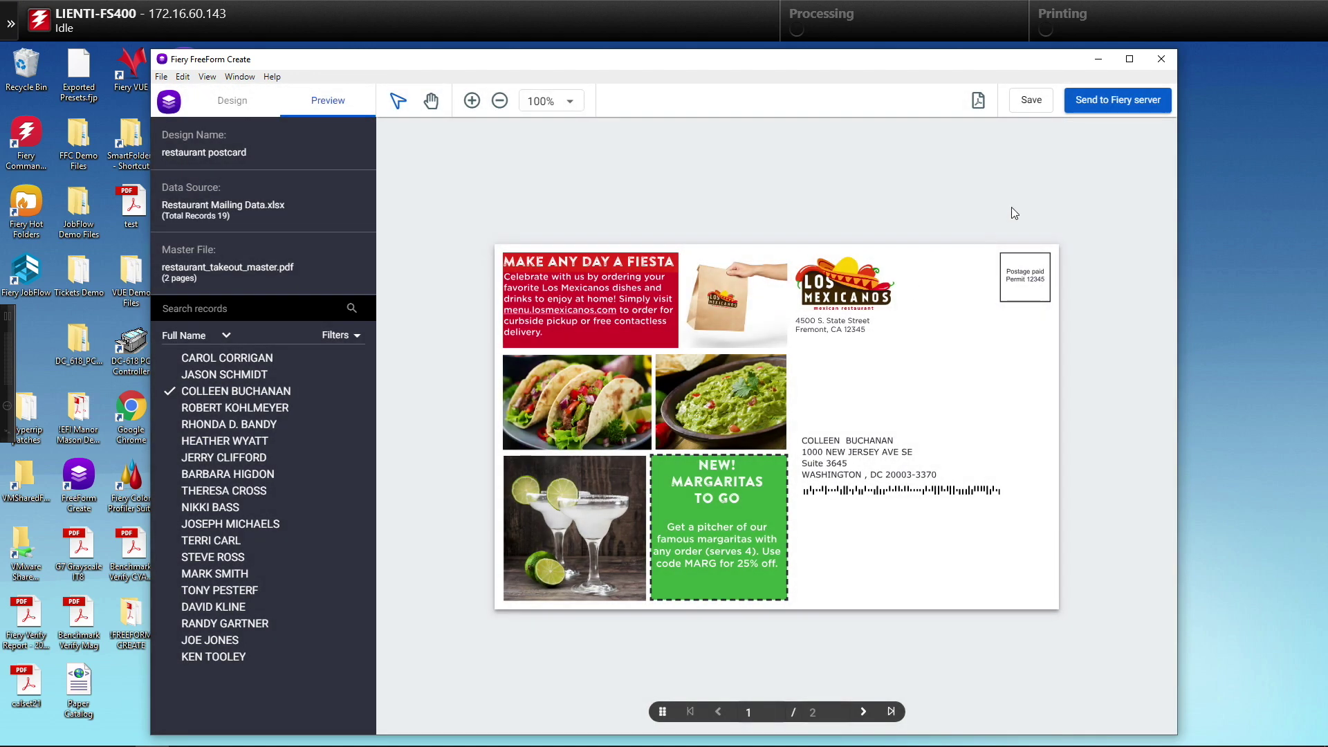
# Send the job to the Fiery server with Restaurant_Postcard settings using Process and Hold.
pyautogui.click(1114, 100)
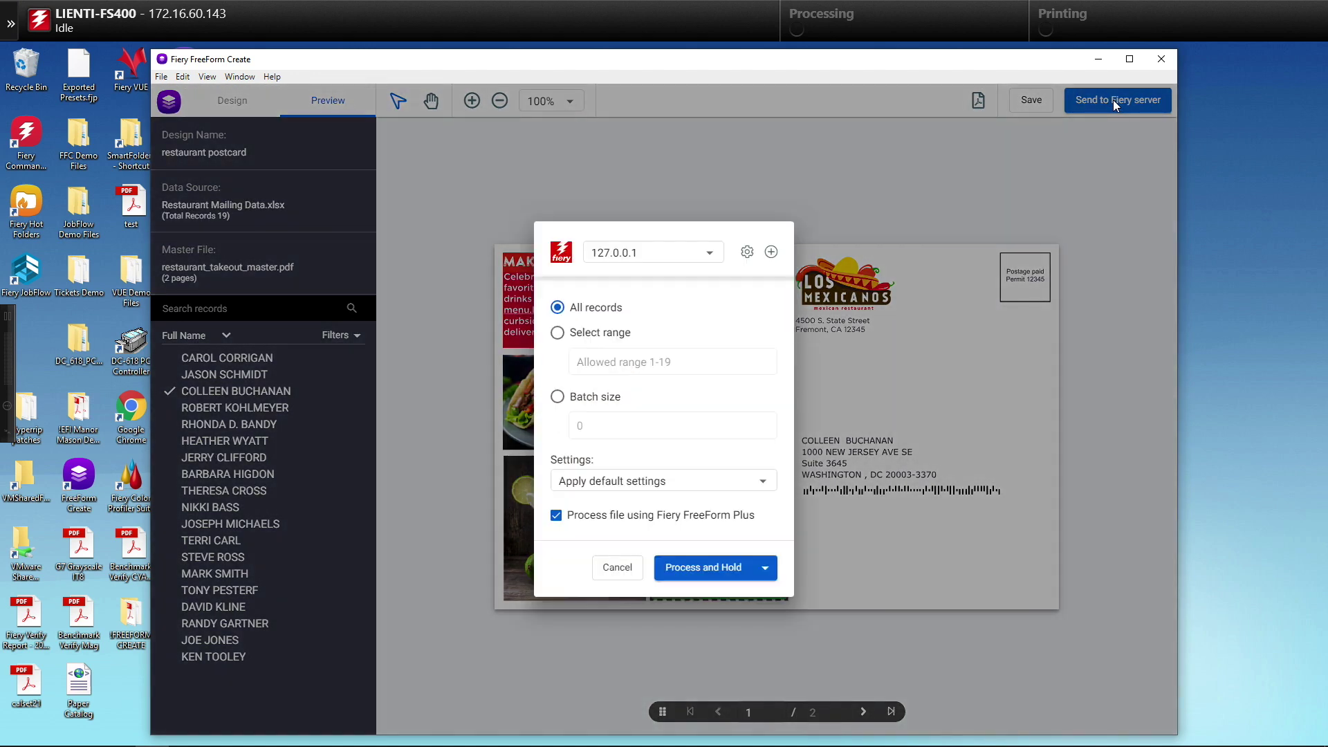
pyautogui.click(770, 485)
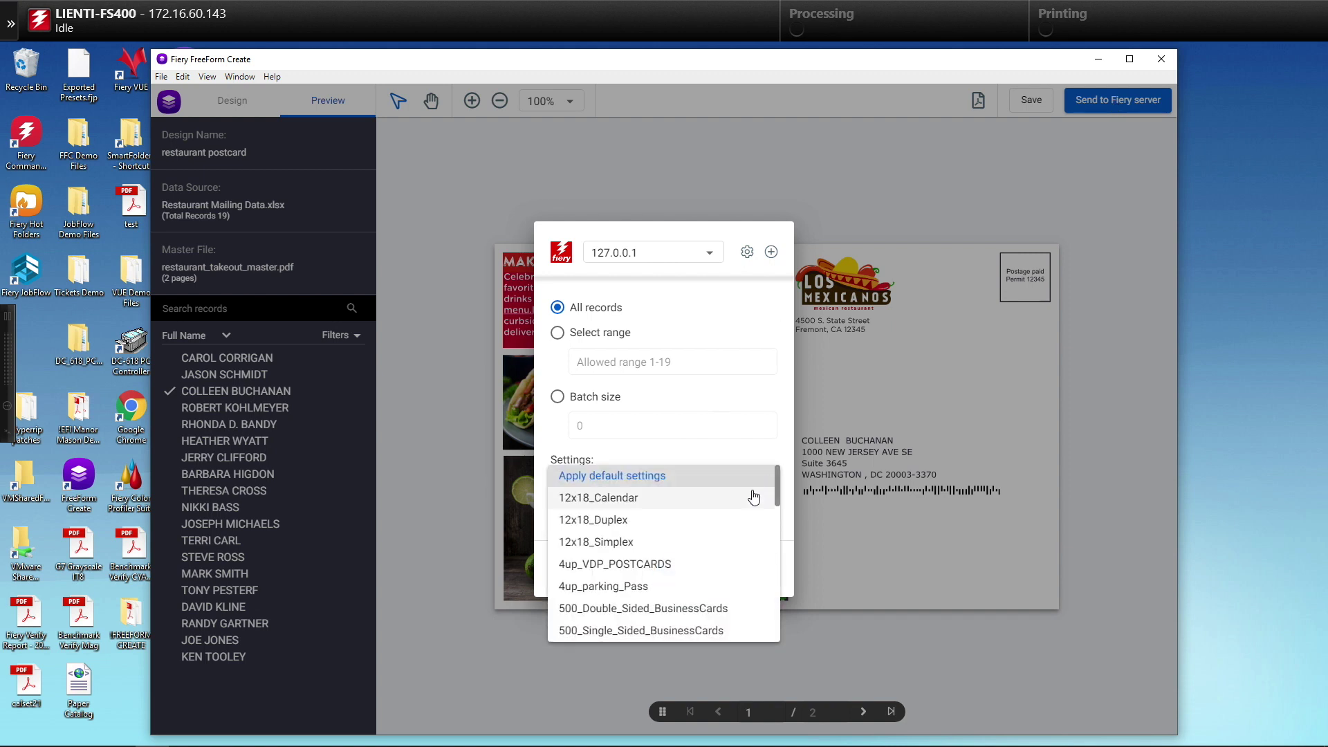
pyautogui.scroll(-5, 712, 519)
pyautogui.click(637, 478)
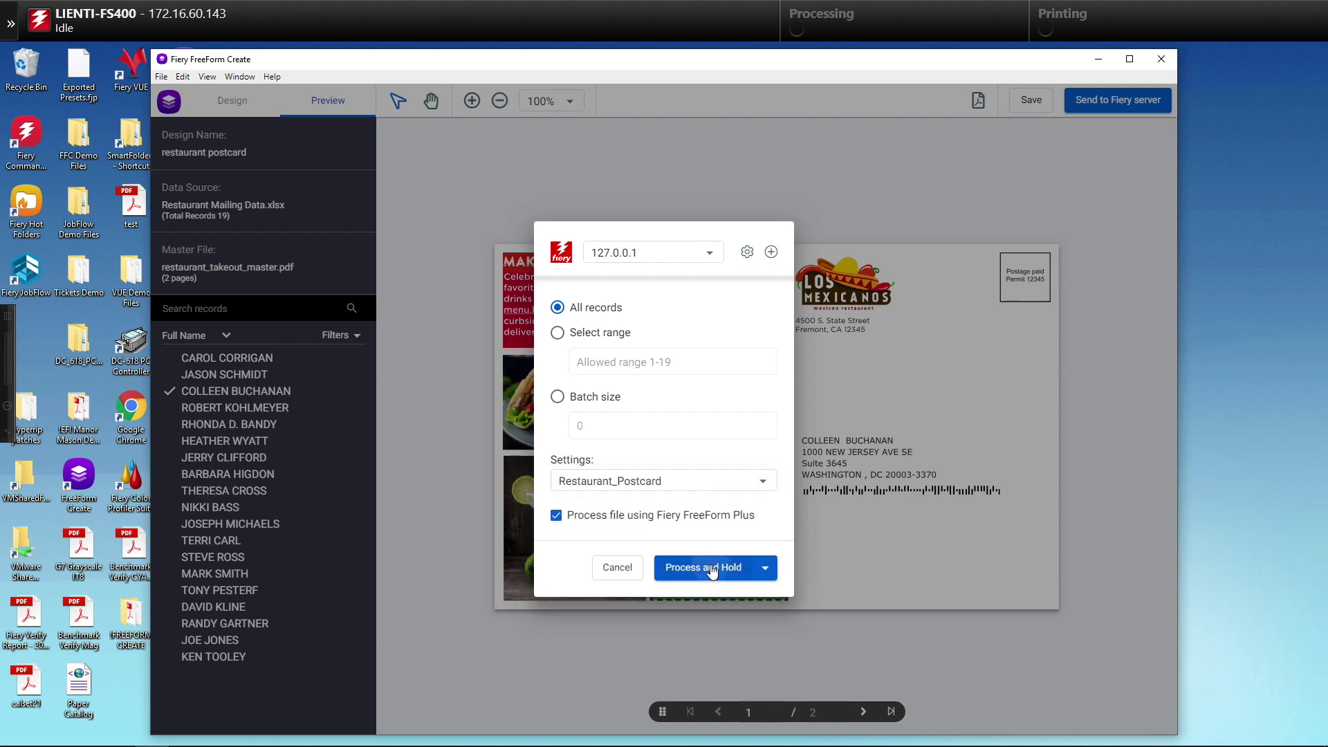
pyautogui.click(712, 571)
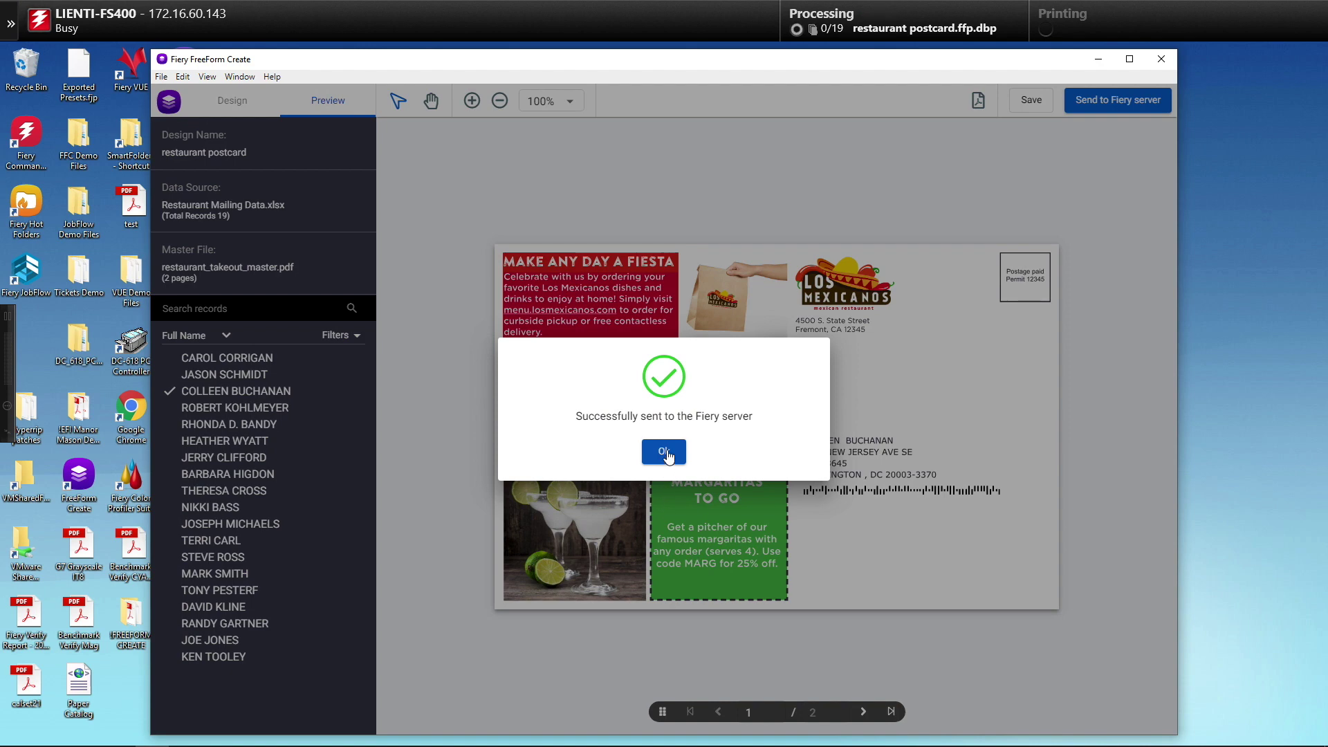
pyautogui.click(667, 453)
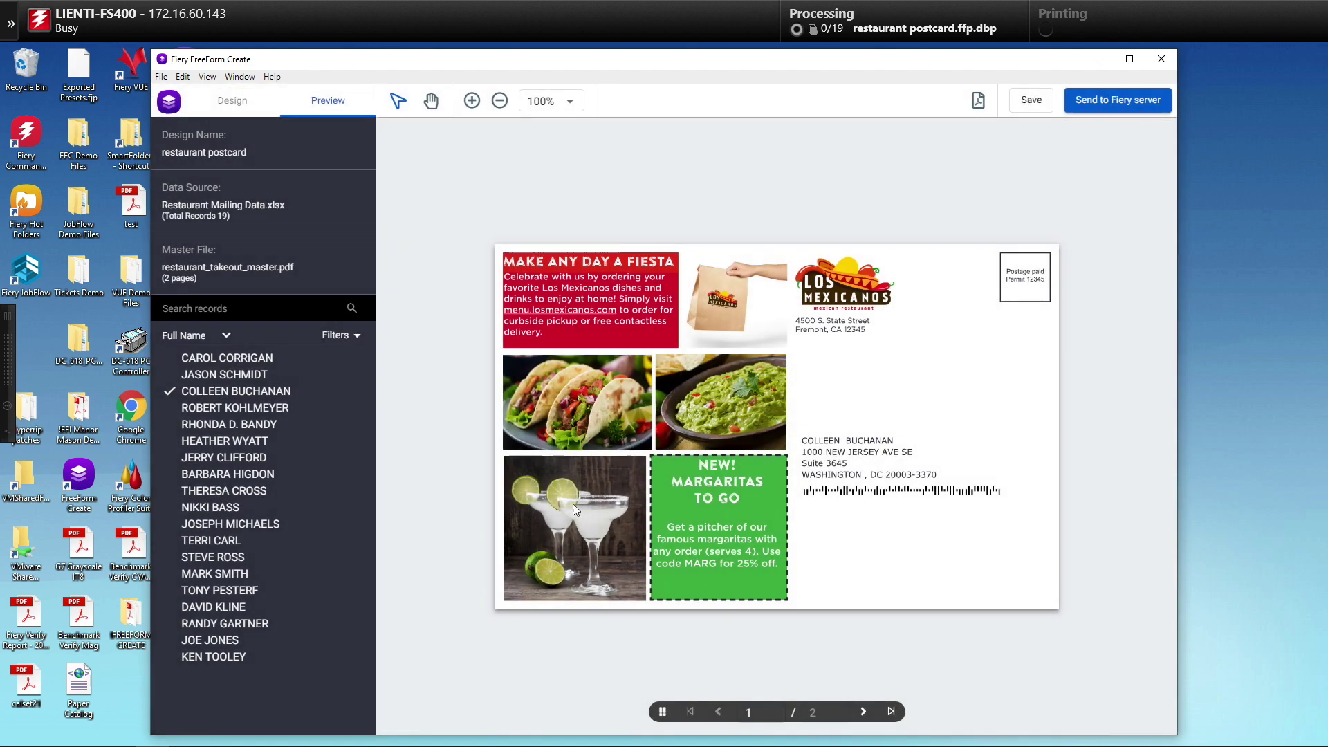
pyautogui.click(124, 738)
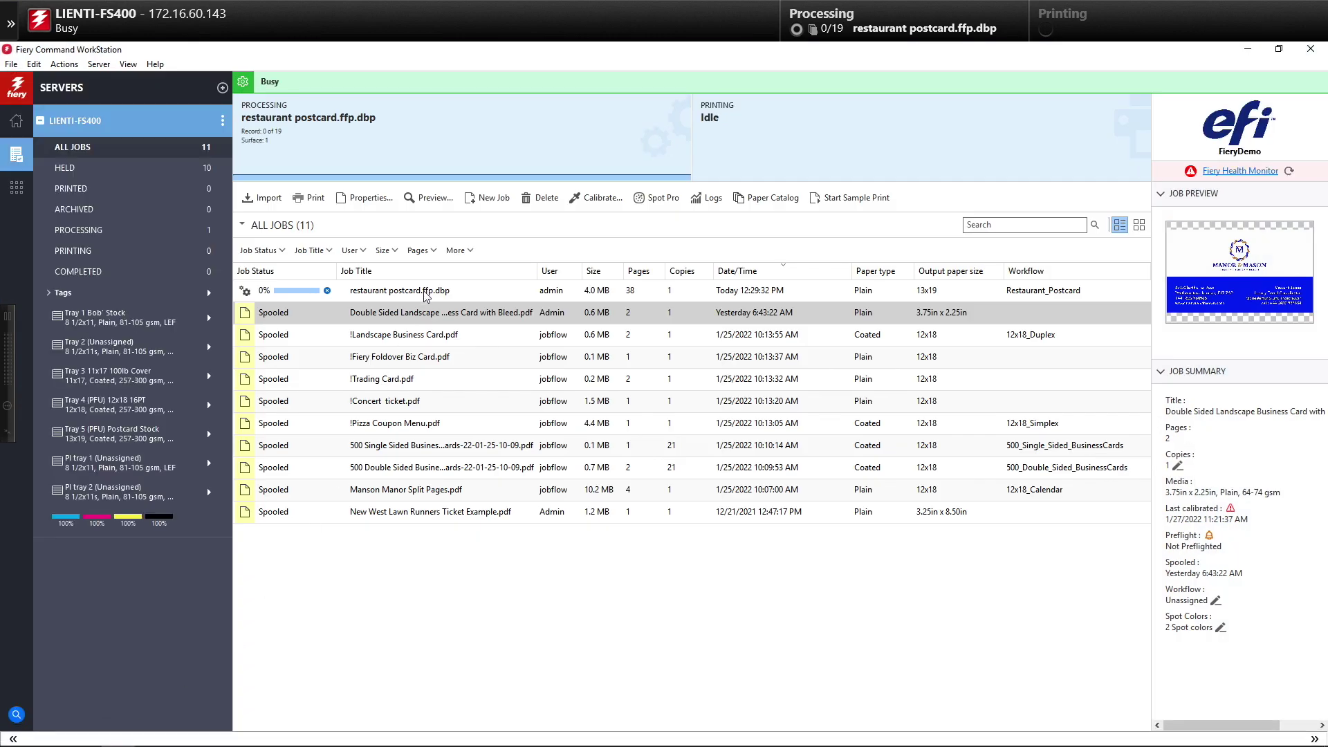
# Preview restaurant postcard.ffp.dbp at 168% zoom and display imposed sheet 3.
pyautogui.click(425, 293)
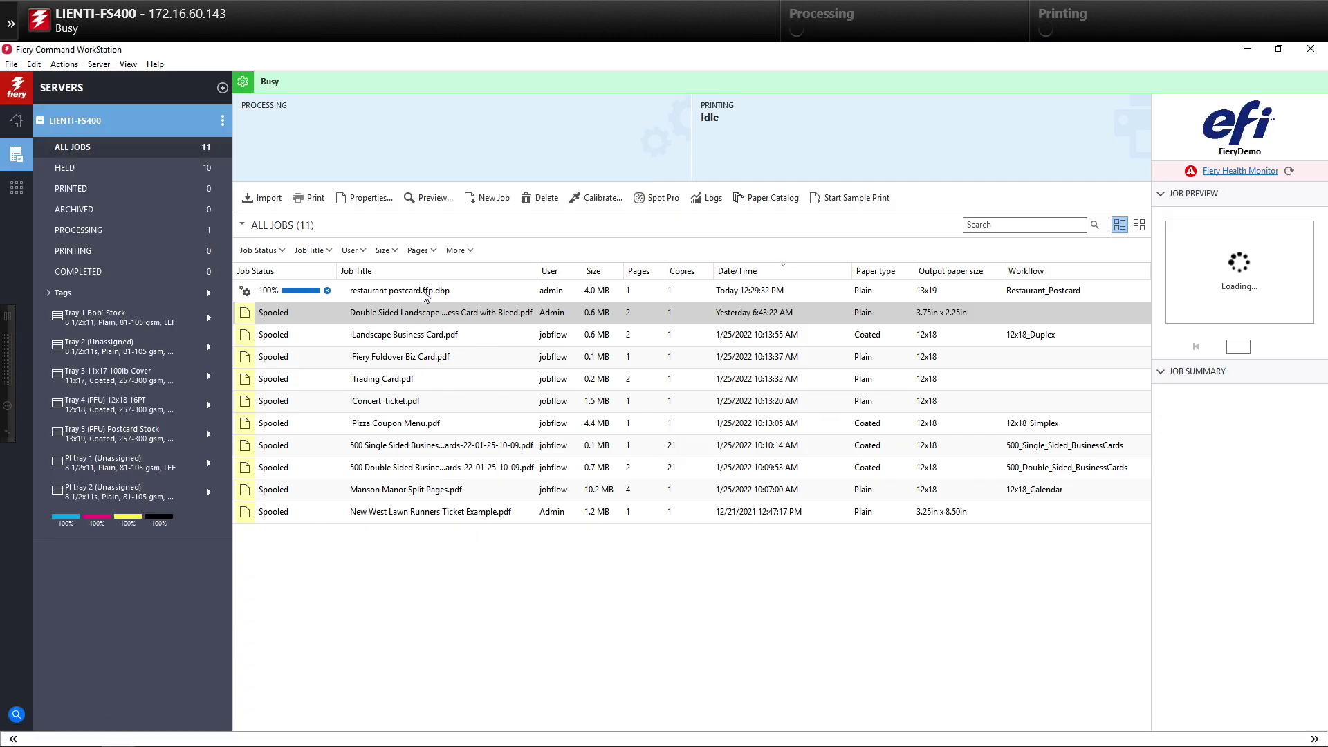
pyautogui.doubleClick(1245, 290)
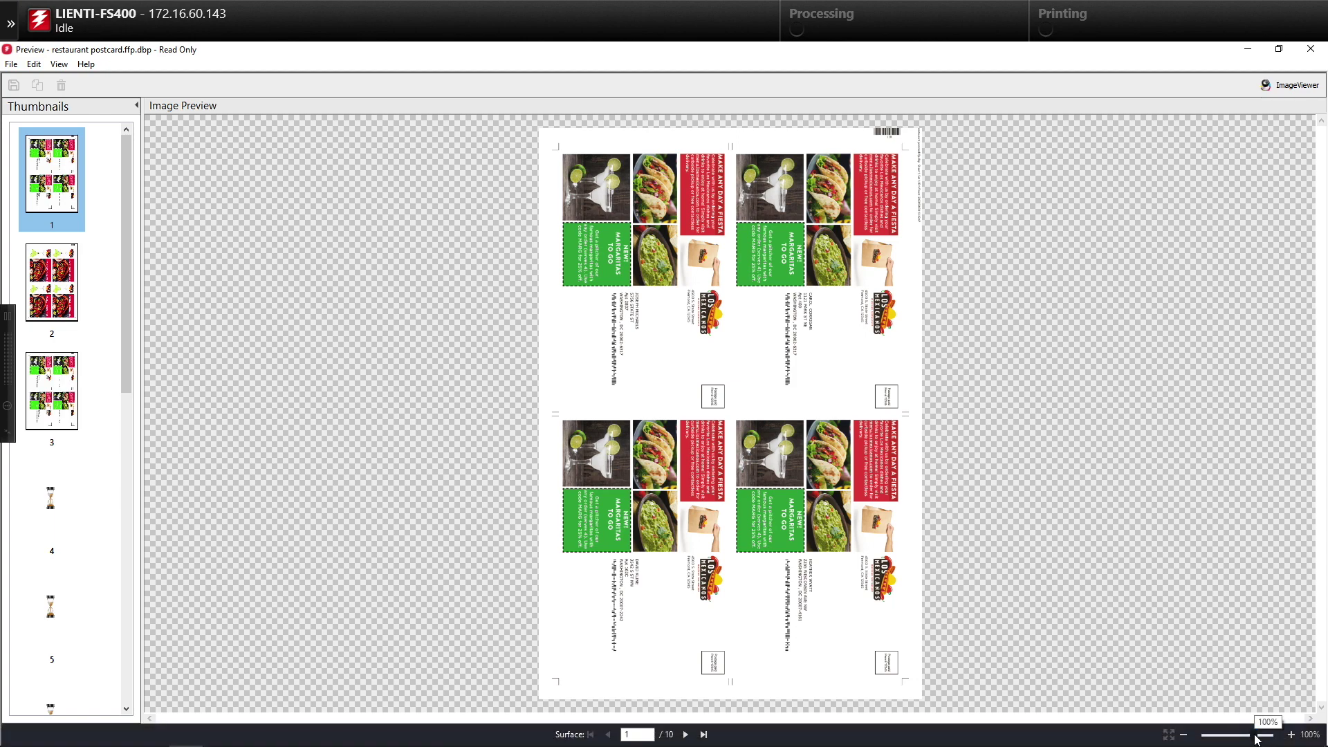
pyautogui.moveTo(1258, 739); pyautogui.dragTo(1260, 737)
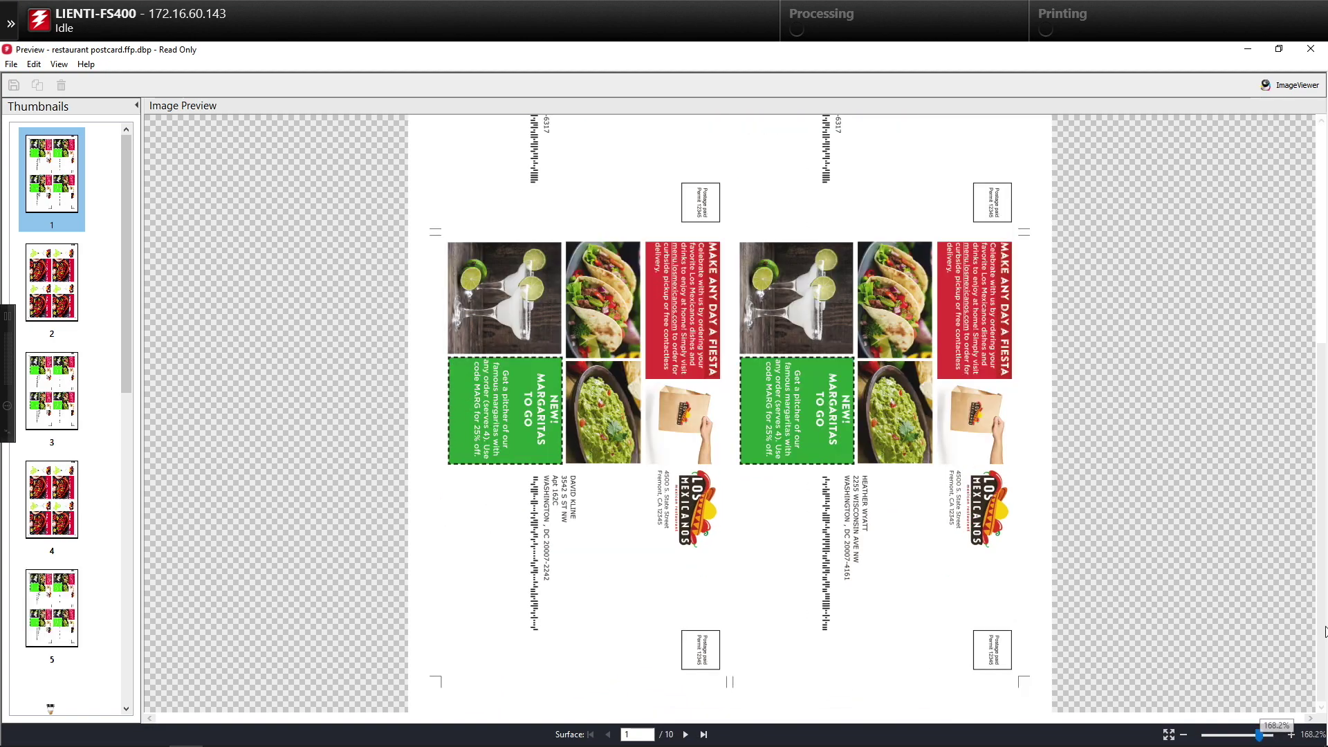
pyautogui.moveTo(1321, 633)
pyautogui.mouseDown()
pyautogui.moveTo(1305, 467)
pyautogui.moveTo(1302, 645)
pyautogui.mouseUp()
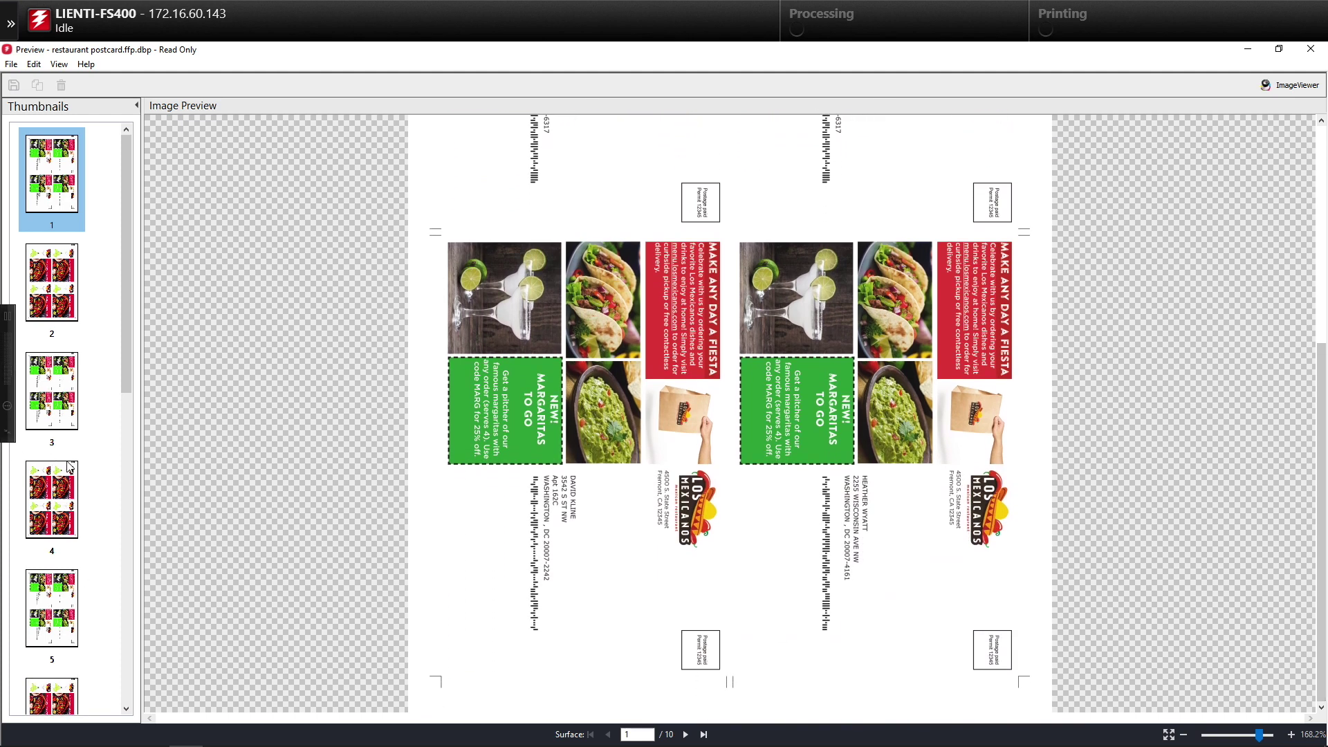
pyautogui.click(63, 407)
pyautogui.click(66, 413)
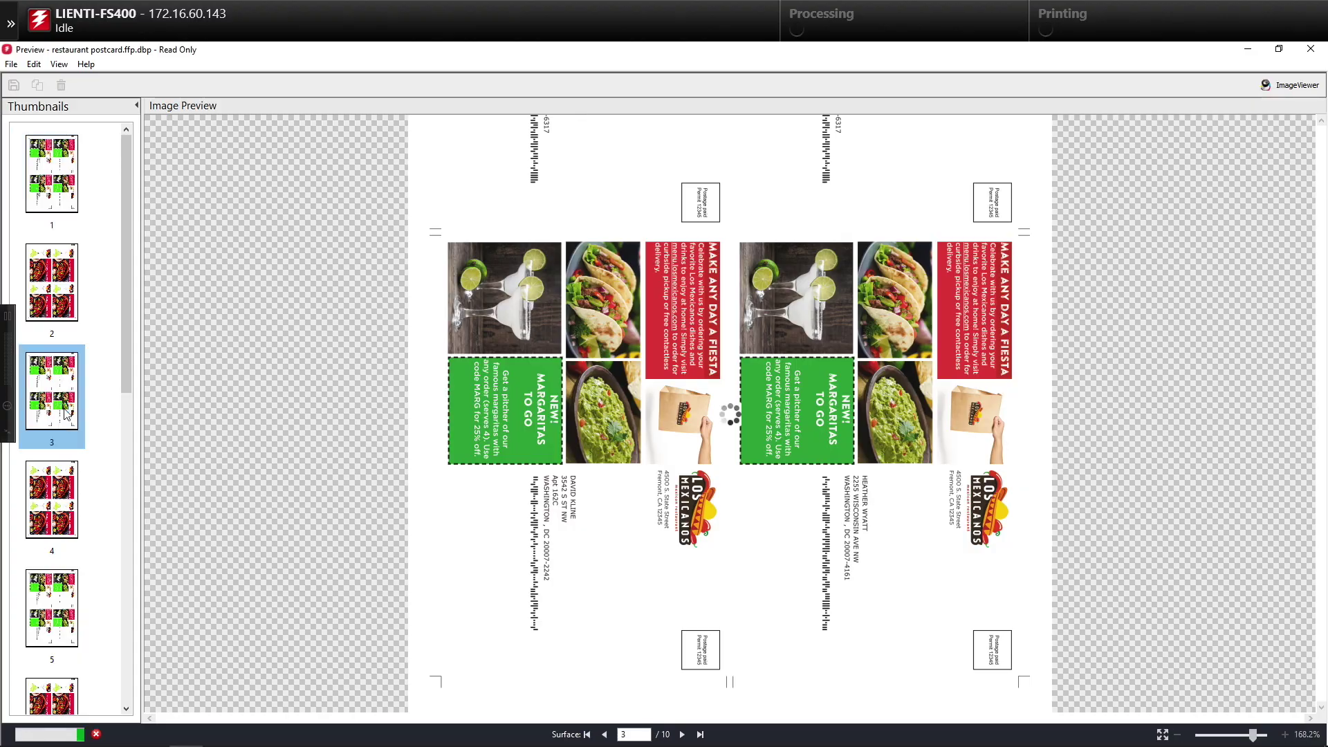